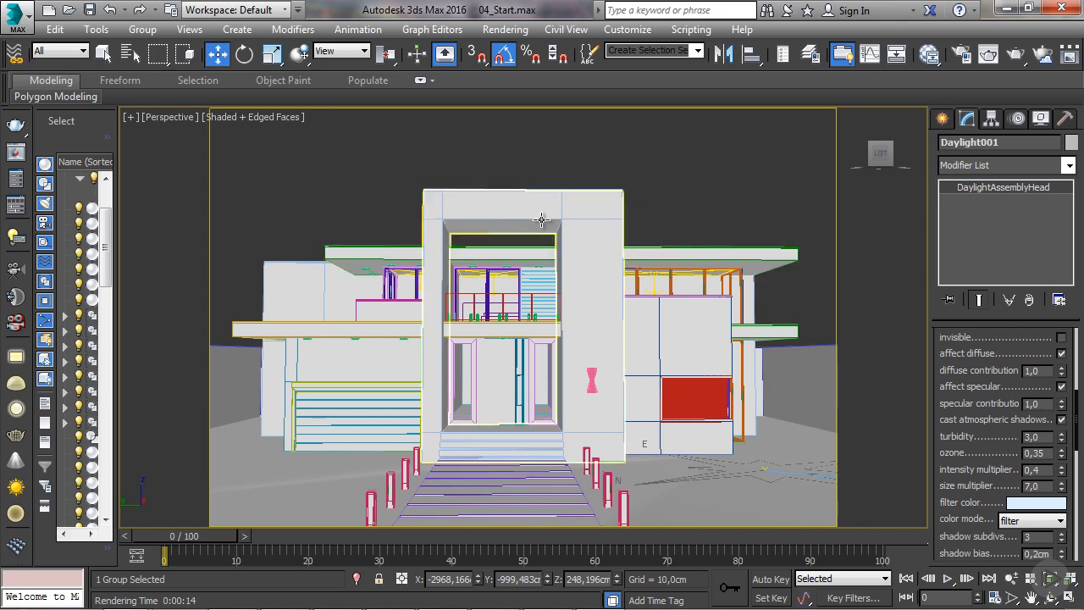
Render the house view, review the lighting, and check the sun's color mode, keeping it on filter
click(1014, 56)
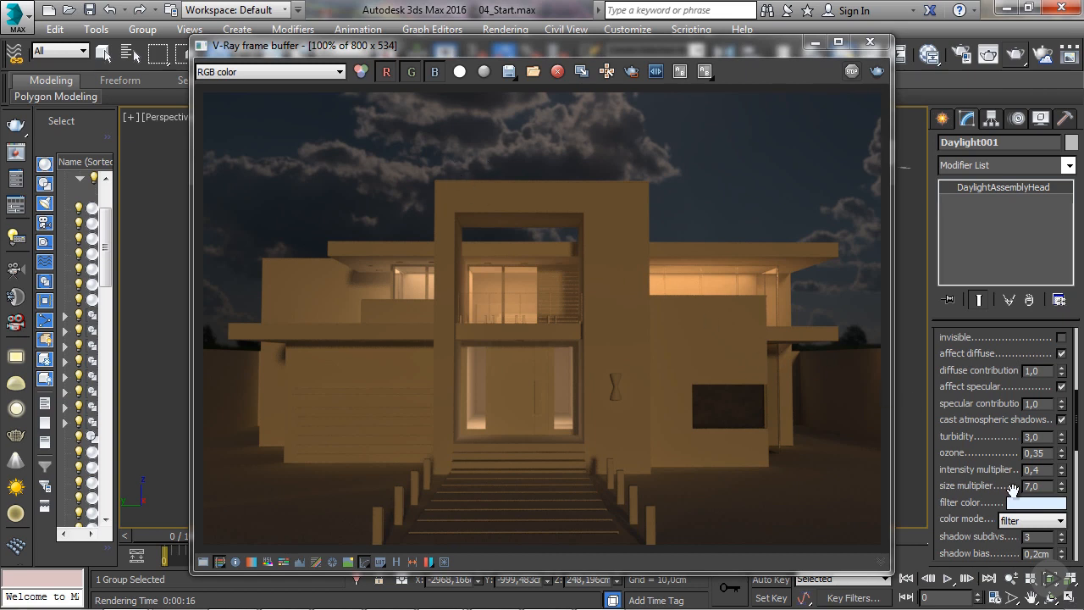
click(1019, 524)
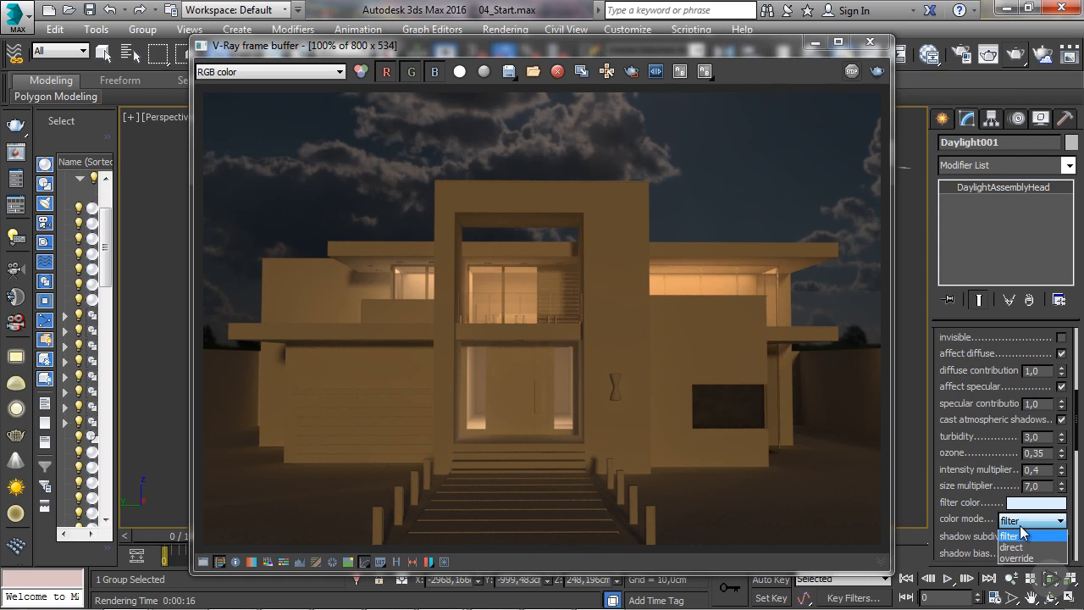
click(1020, 527)
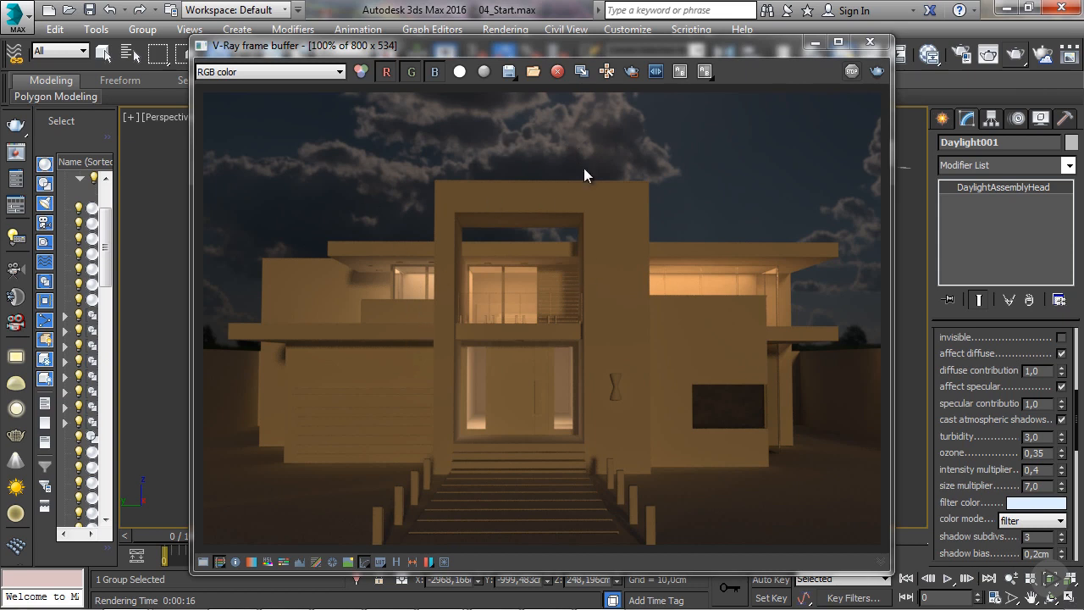
click(869, 44)
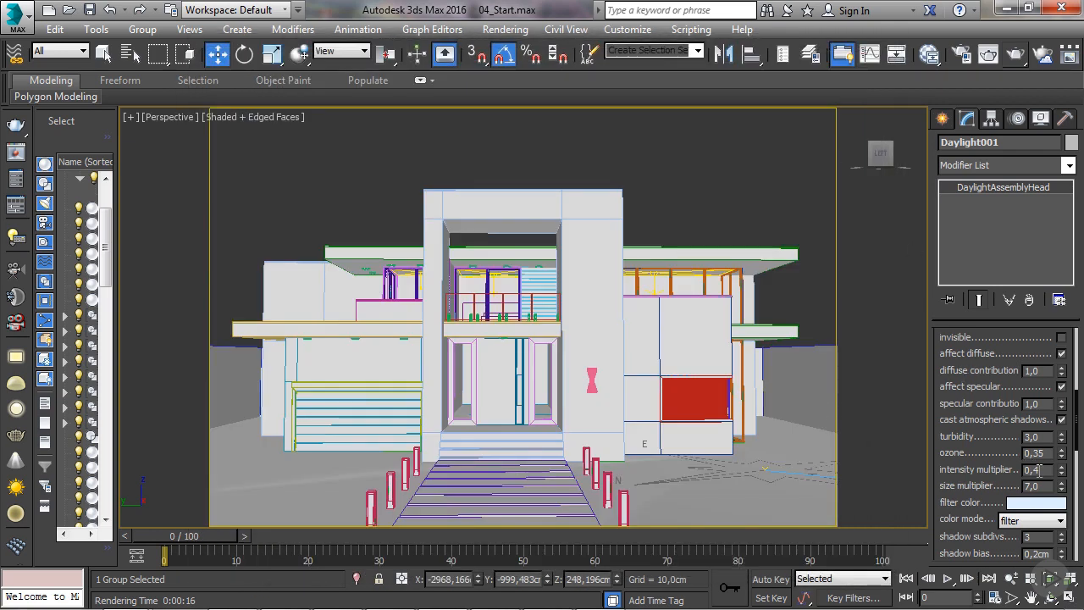
Set the Daylight sun's intensity multiplier to 0,05
drag(1040, 469, 1031, 481)
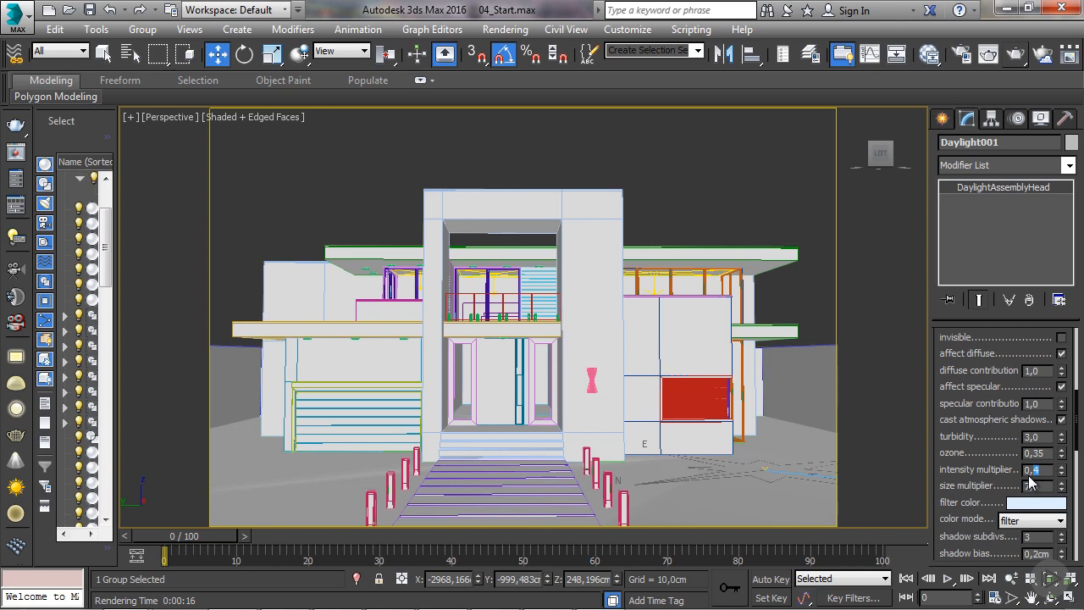
text(05)
key(Return)
Set the VRayHDRI map's overall multiplier to 5 in the Slate Material Editor and test it with a render
click(934, 61)
drag(506, 453, 529, 318)
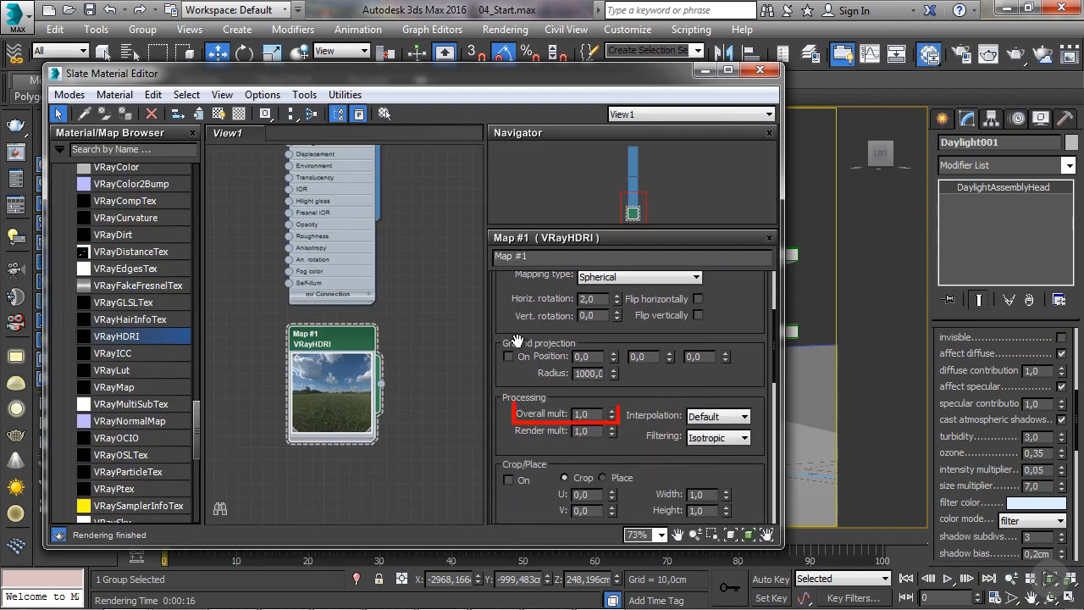
double_click(593, 414)
text(5)
key(Return)
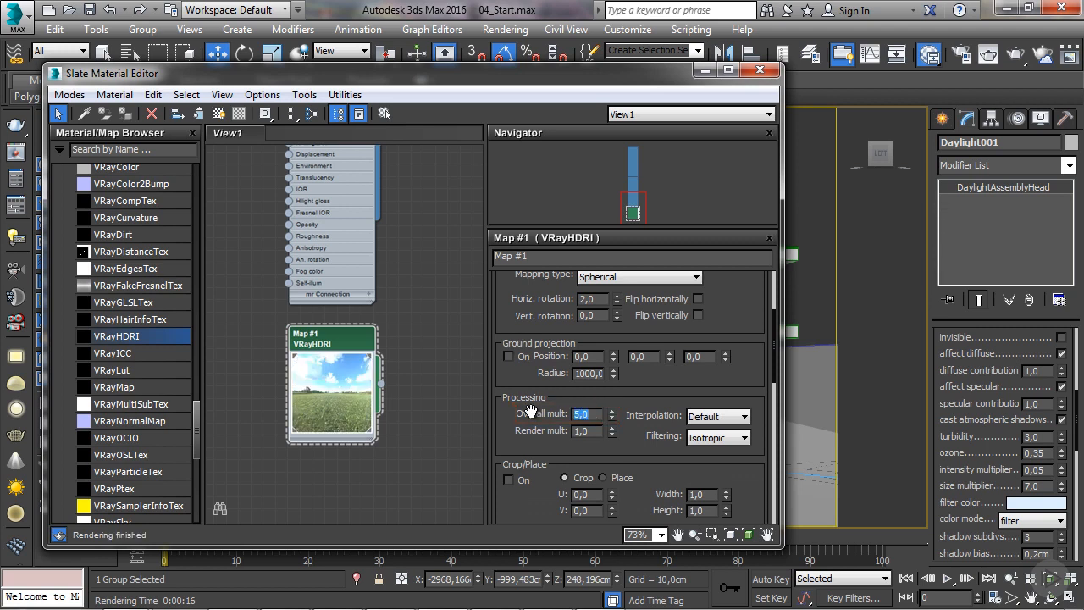
click(1017, 59)
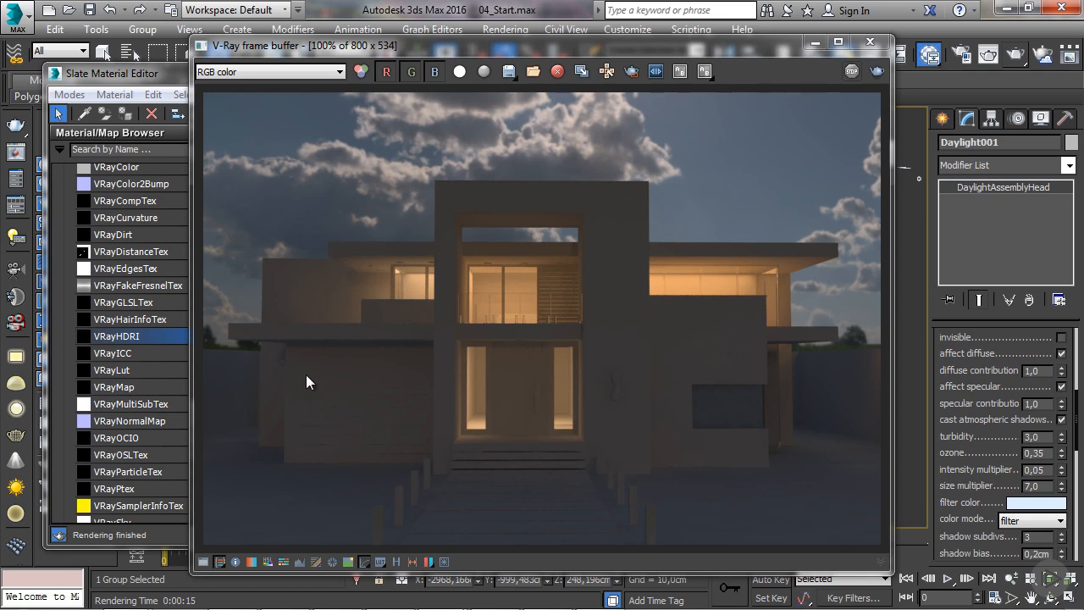
click(867, 44)
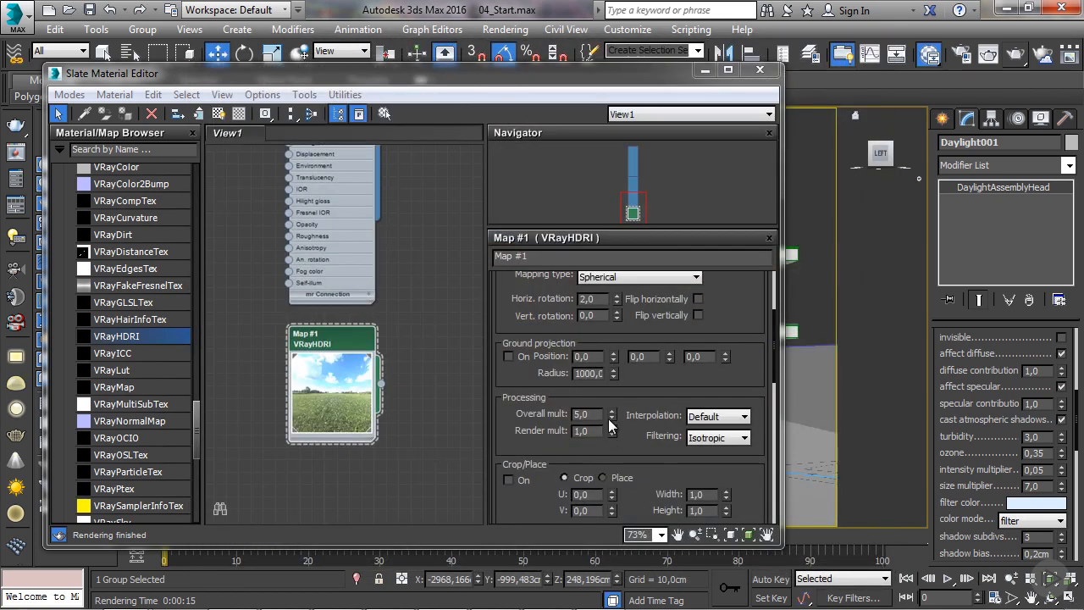
Set the VRayHDRI map's overall multiplier to 7
click(582, 414)
text(7)
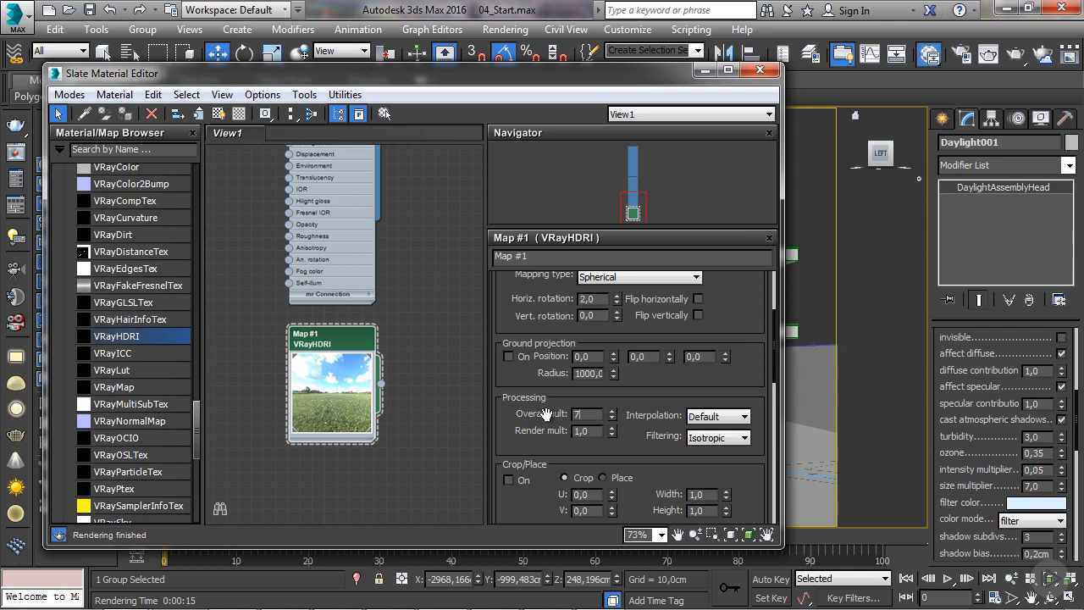
key(Return)
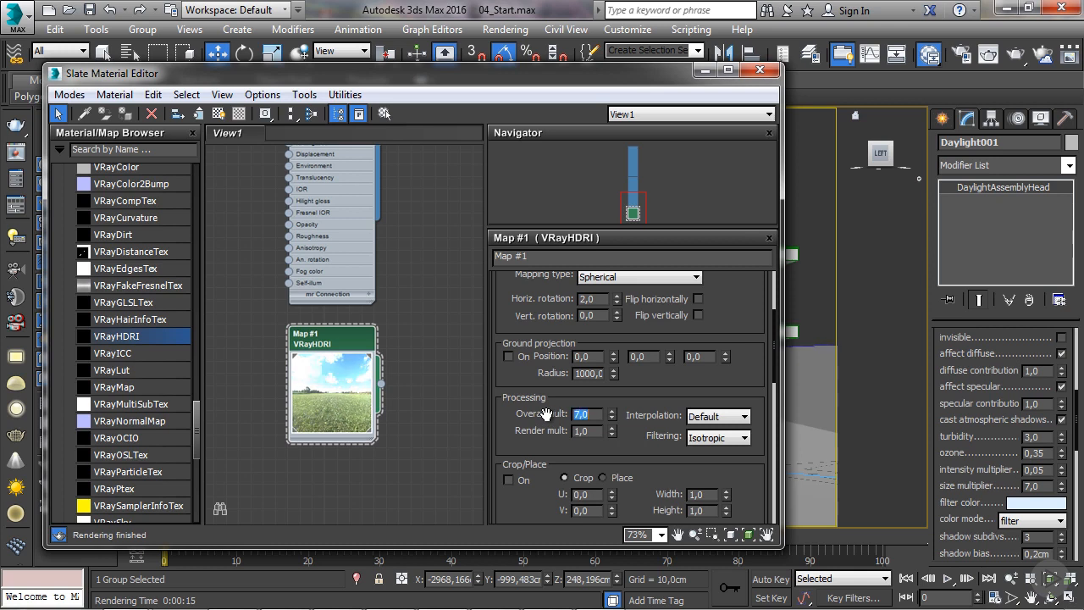
Set the Daylight sun's intensity multiplier to 0,08 and its size multiplier to 6,0
click(1039, 469)
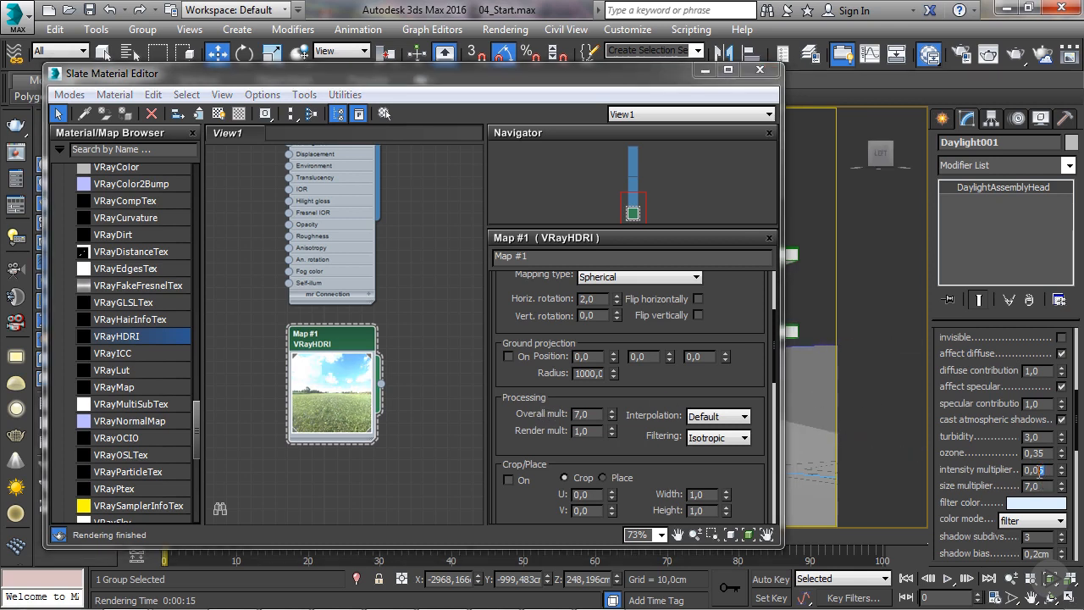
double_click(1039, 471)
text(0,08)
key(Tab)
text(6,0)
key(Return)
Render the house view to check the new sun and sky balance, and close the frame buffer and material editor
click(1014, 58)
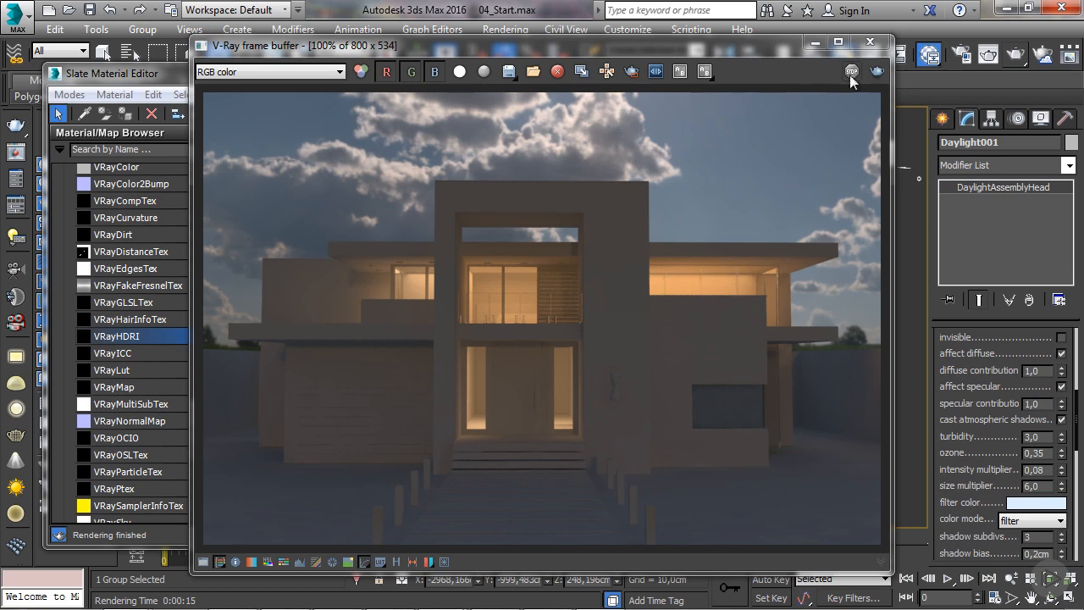
click(864, 45)
click(754, 72)
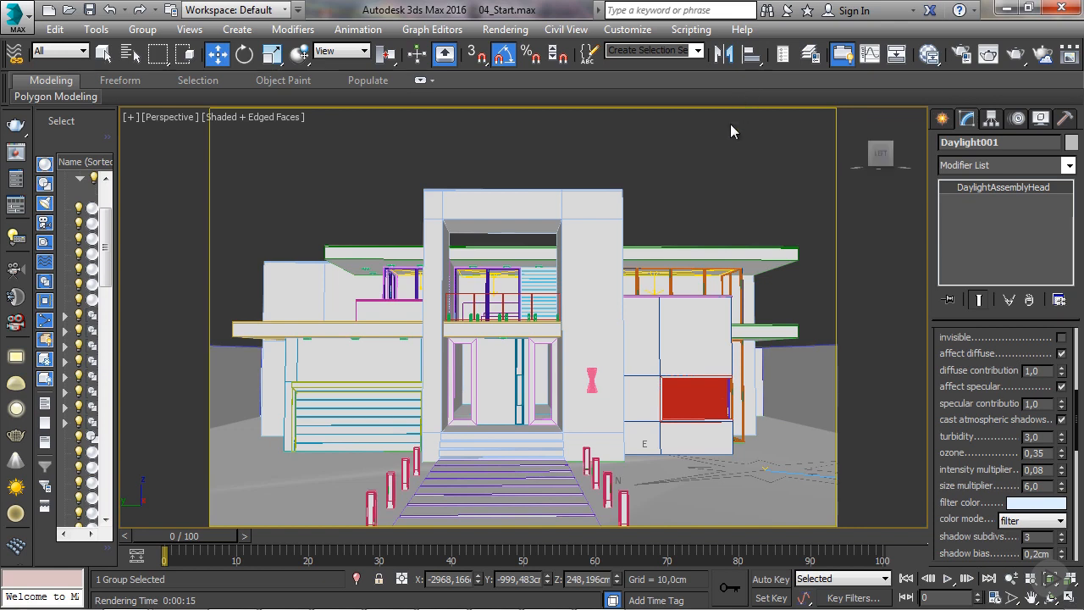
Create a VRayIES light in the Front view at the upper end of the hourglass wall lamp, with its target straight above
click(941, 119)
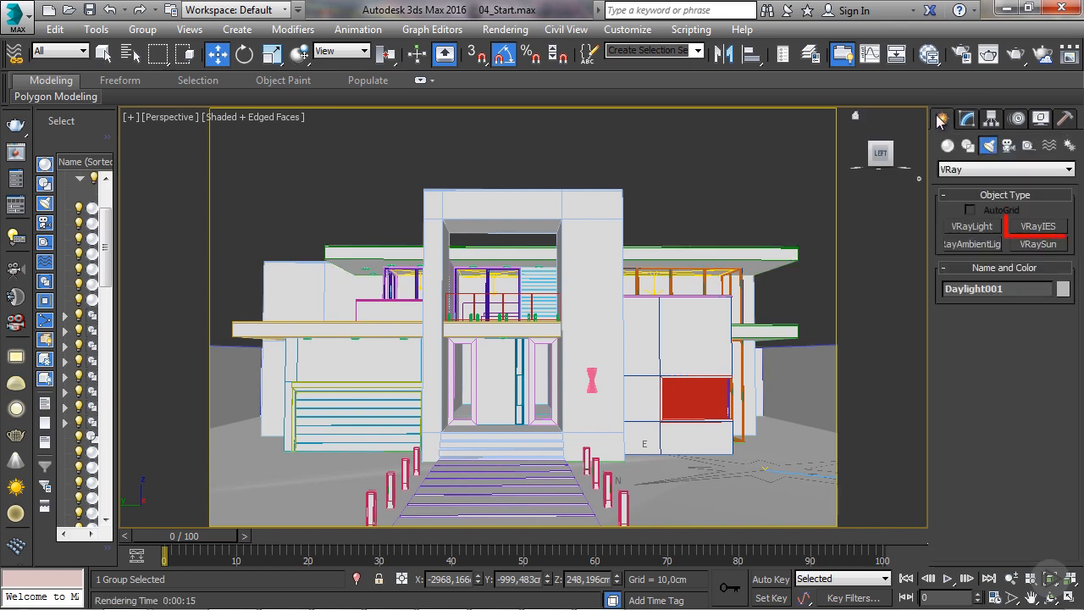
click(1031, 233)
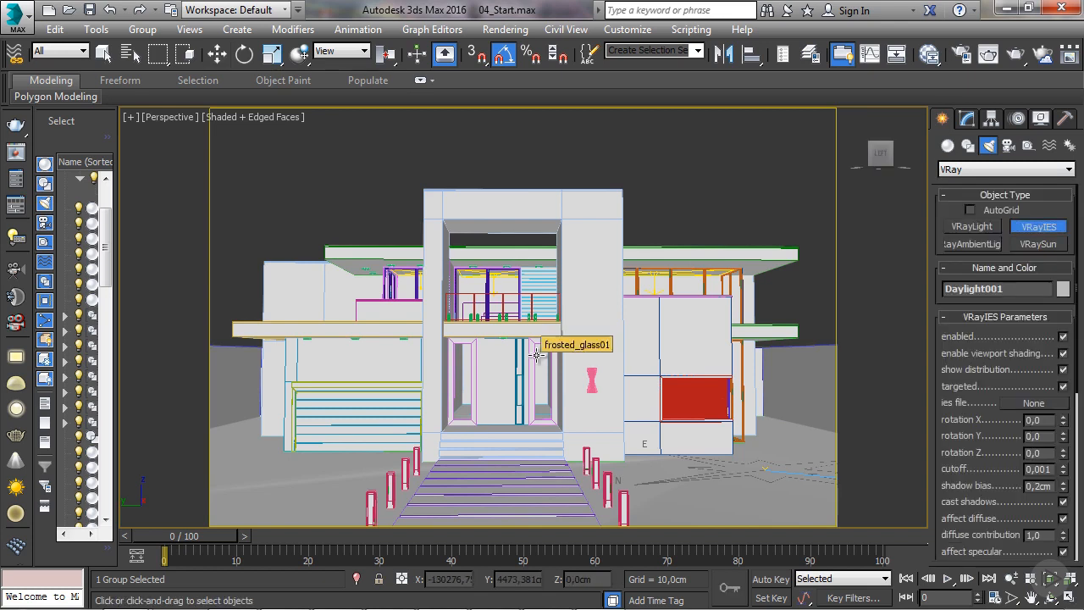
key(alt+w)
right_click(363, 172)
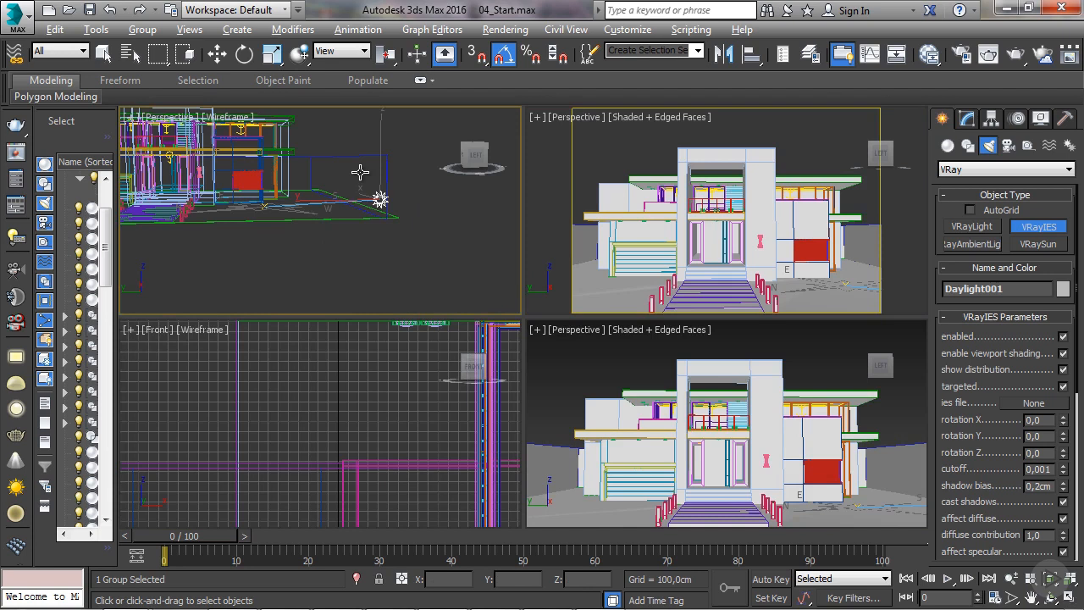
key(alt+w)
key(z)
key(f)
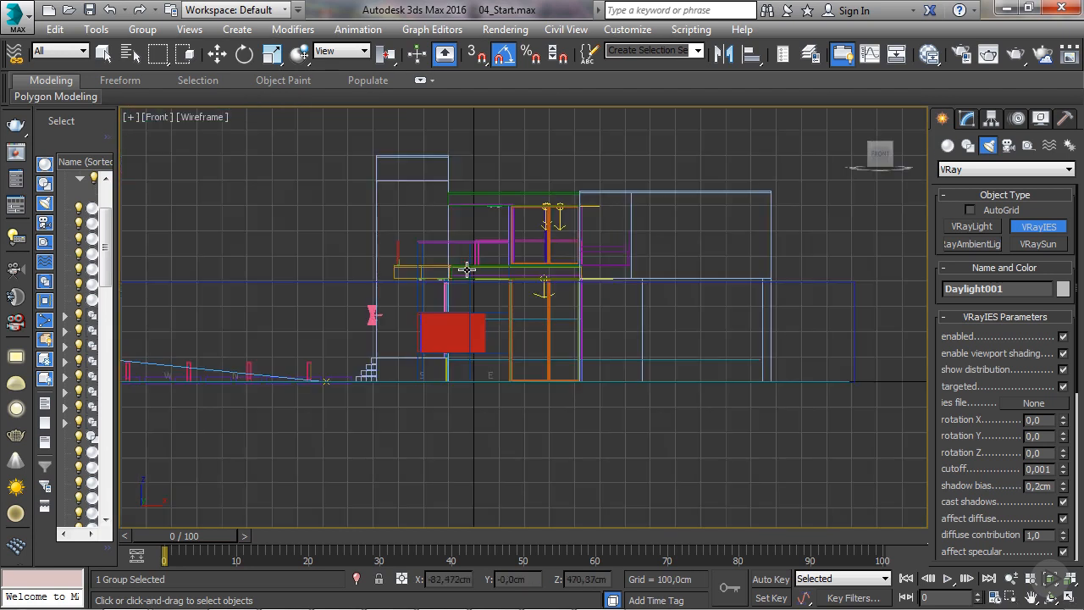
scroll(438, 322, up, 8)
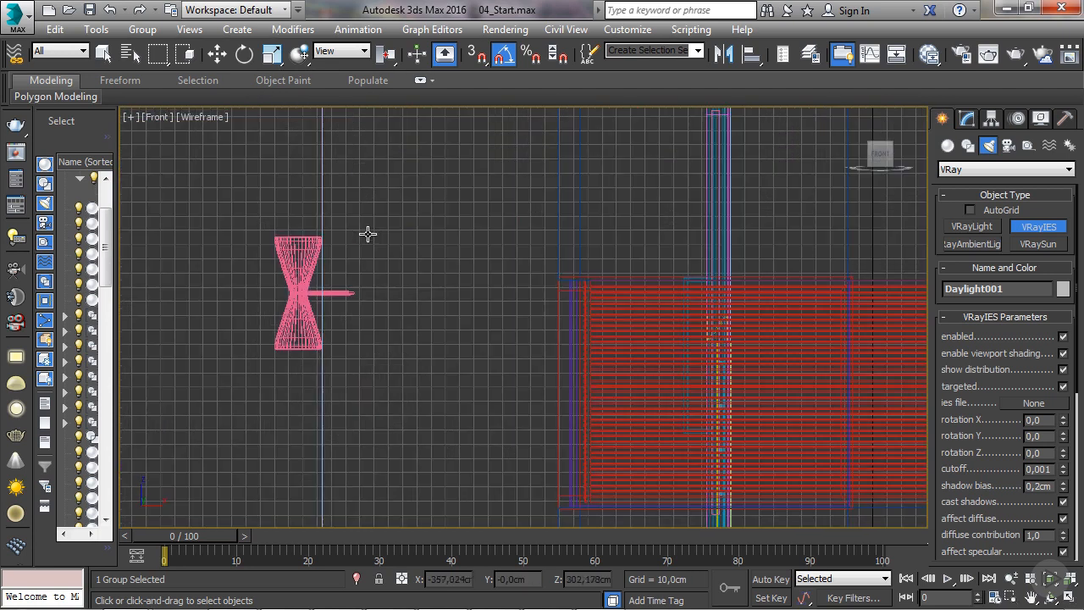
middle_drag(374, 245, 454, 314)
click(380, 310)
drag(380, 310, 376, 120)
Move the VRayIES light and its target onto the wall lamp's upper opening, at about Y -294 cm and Z 302 cm
key(w)
middle_drag(430, 302, 447, 289)
key(p)
alt+middle_drag(355, 307, 508, 347)
drag(328, 227, 667, 241)
drag(742, 203, 741, 177)
alt+middle_drag(778, 249, 572, 294)
alt+middle_drag(600, 351, 675, 343)
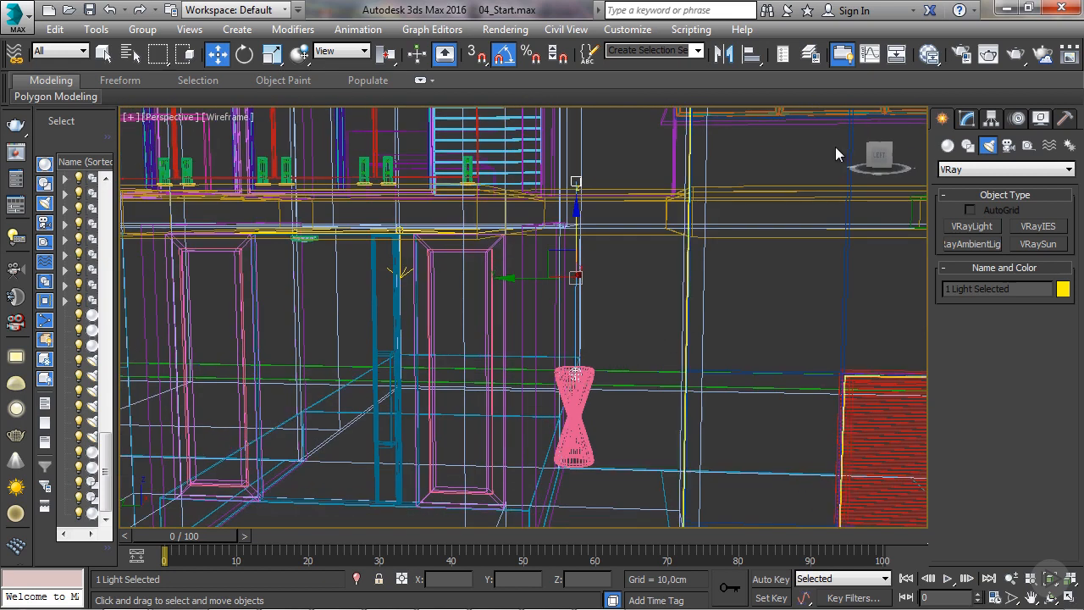
Select only the VRayIES light source at the lamp's upper opening and show its editable parameters
click(965, 131)
click(634, 361)
scroll(574, 372, up, 3)
scroll(574, 372, up, 2)
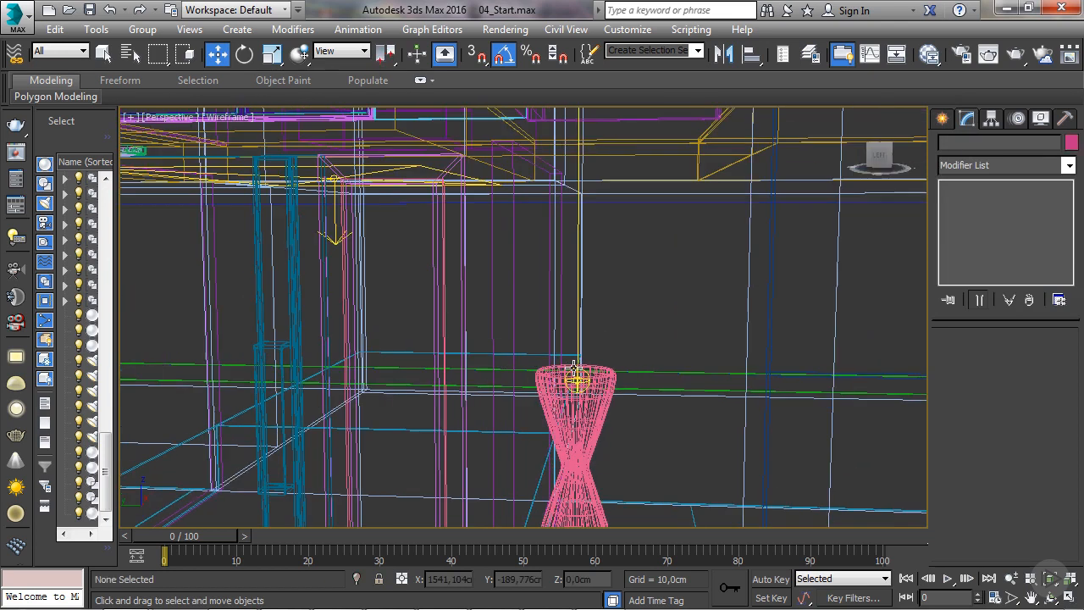
click(576, 372)
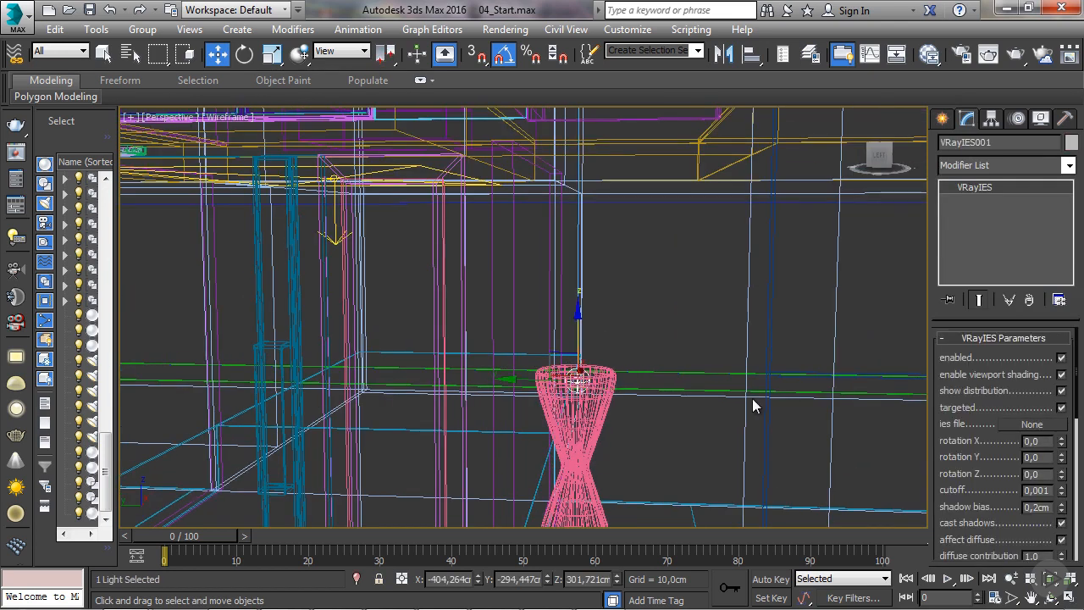
Load the IES profile 84053116 from the IES folder into the VRayIES light
click(1016, 427)
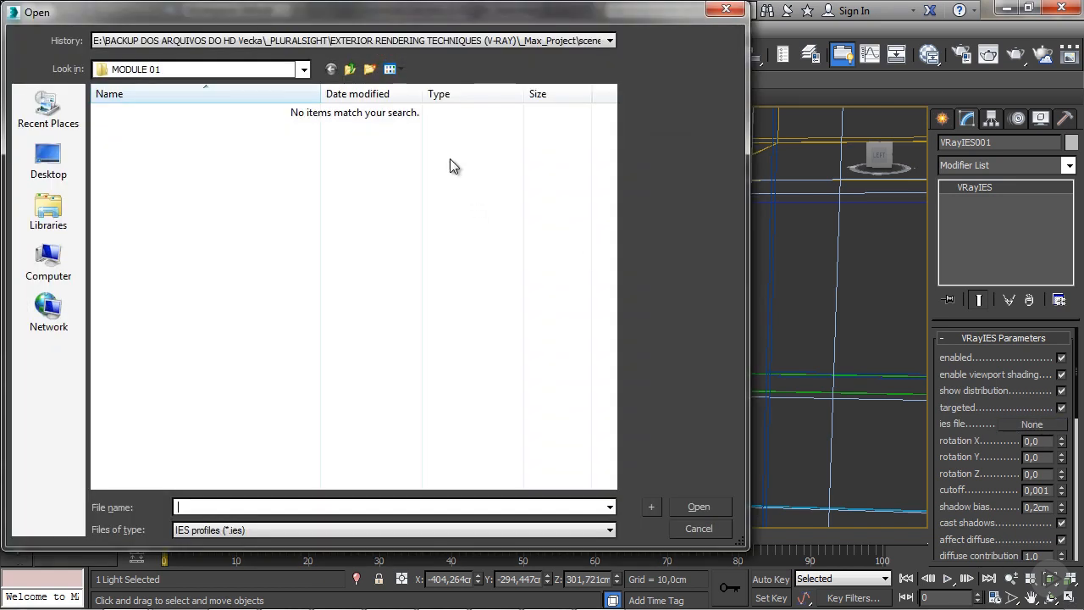
click(156, 132)
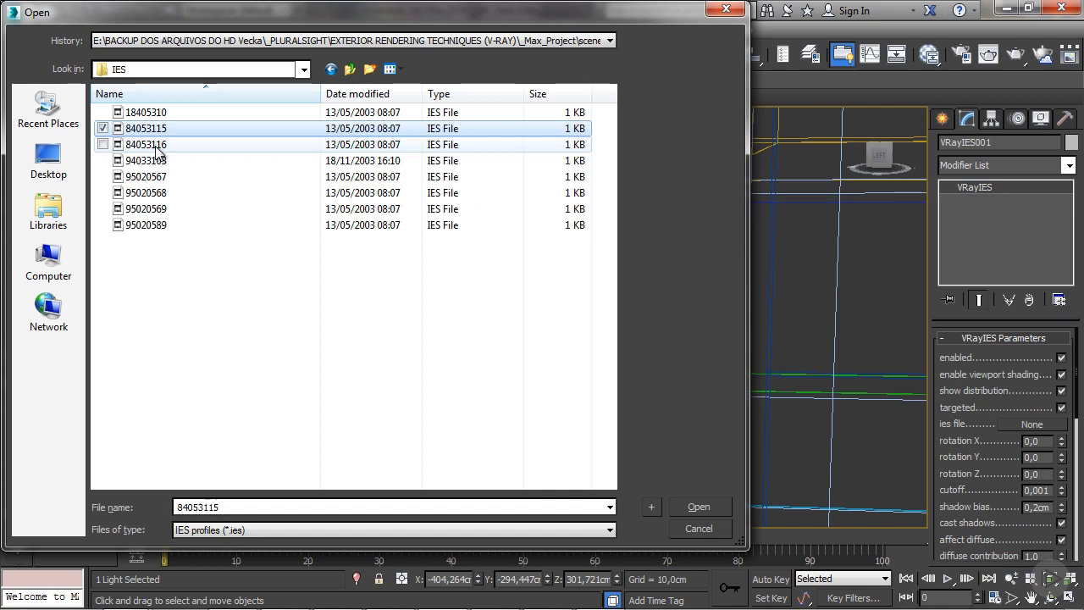
click(156, 146)
click(155, 162)
click(153, 179)
click(151, 194)
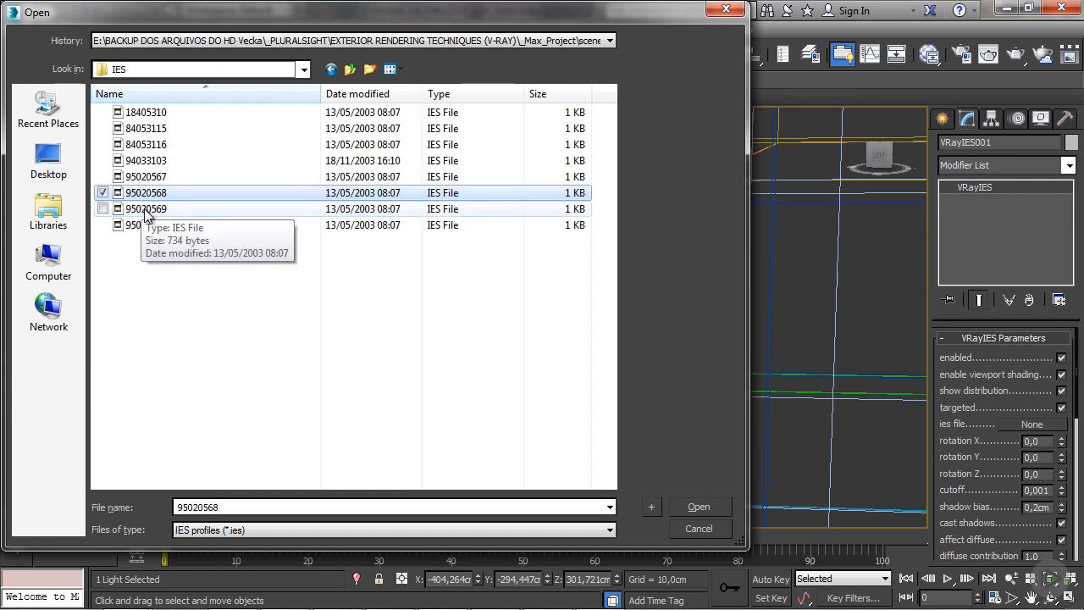
click(147, 146)
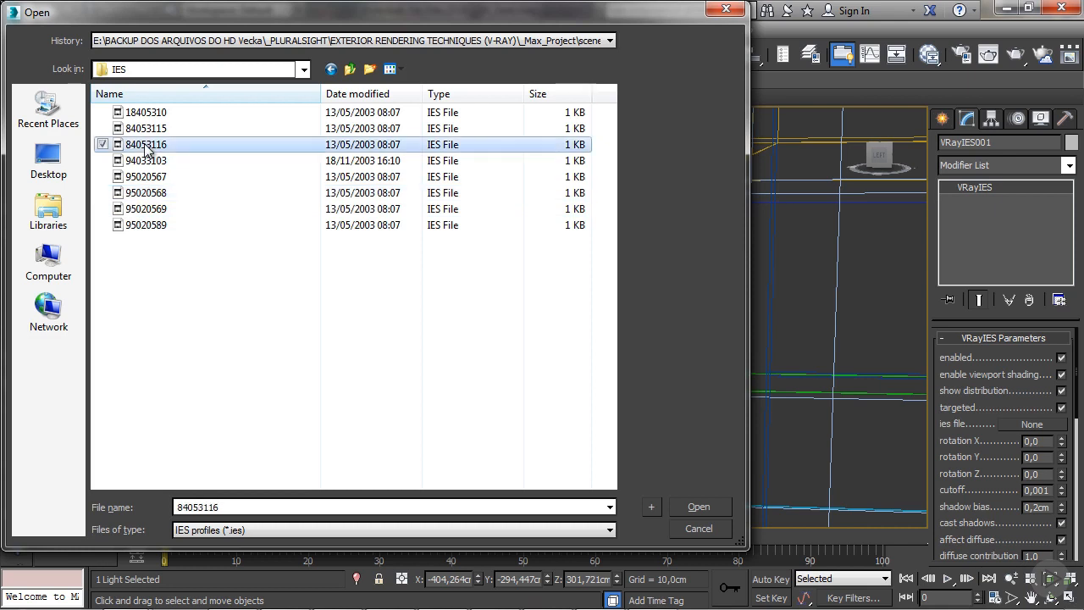
click(701, 505)
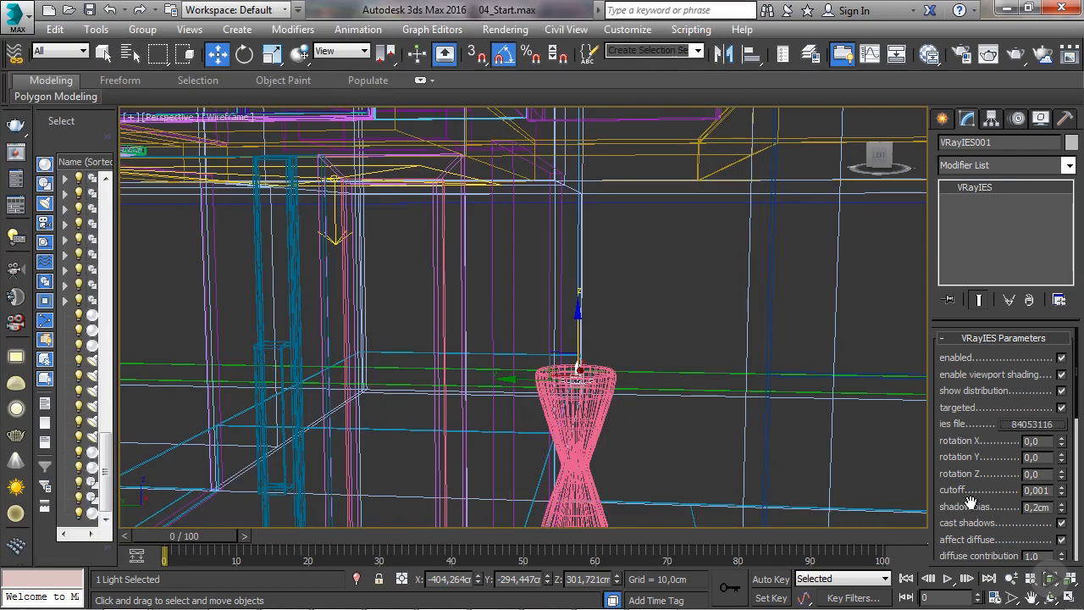
Set the VRayIES light's color mode to Temperature, with a color temperature of about 2405 and a power of 7650
drag(961, 497, 968, 423)
drag(971, 486, 982, 423)
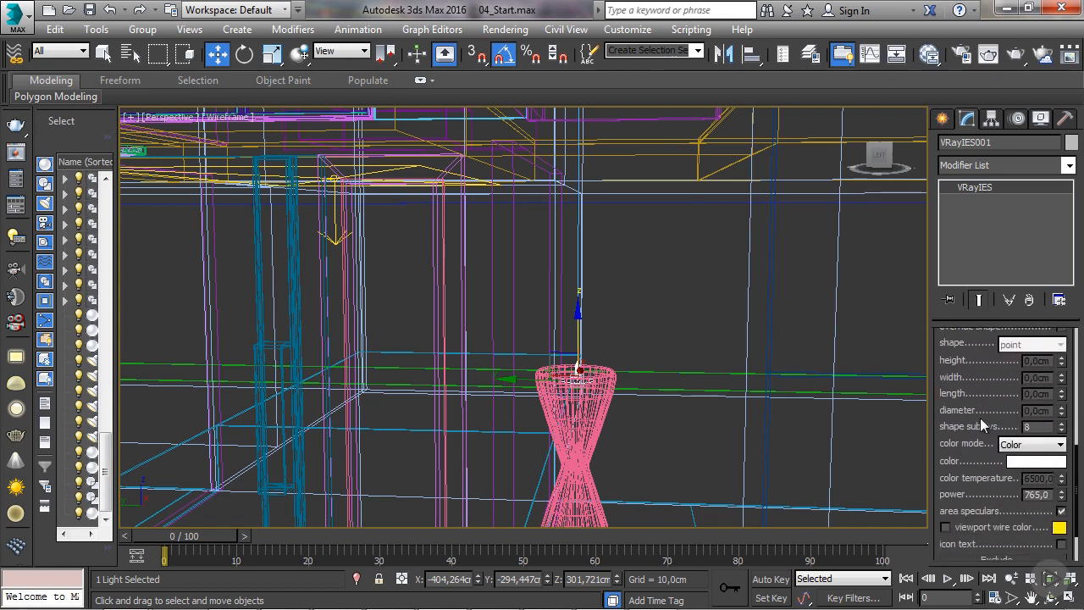
click(1019, 447)
click(1021, 469)
drag(1062, 480, 1062, 544)
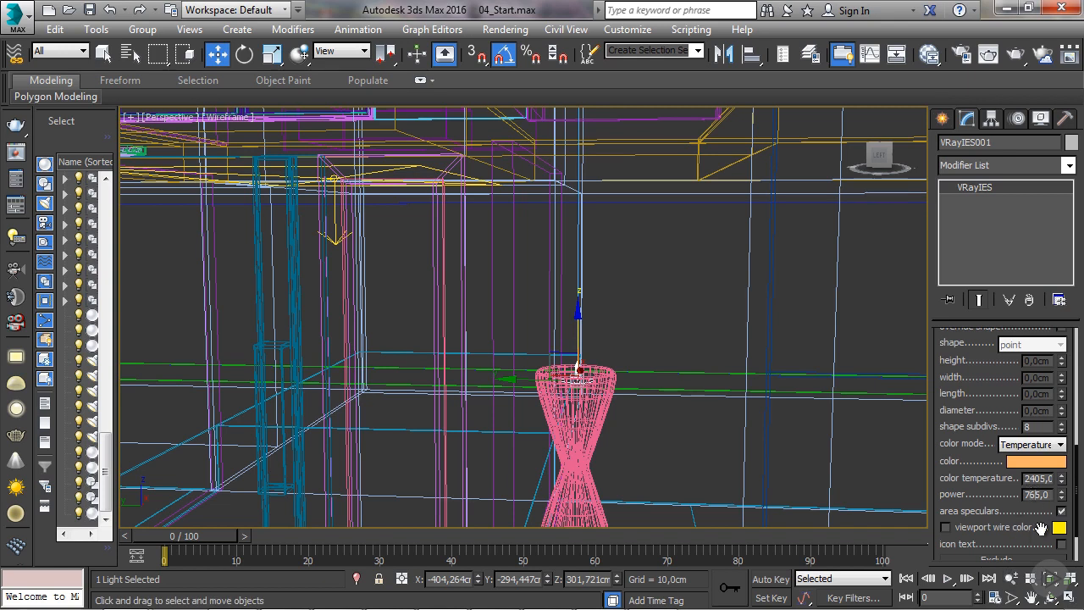
key(Return)
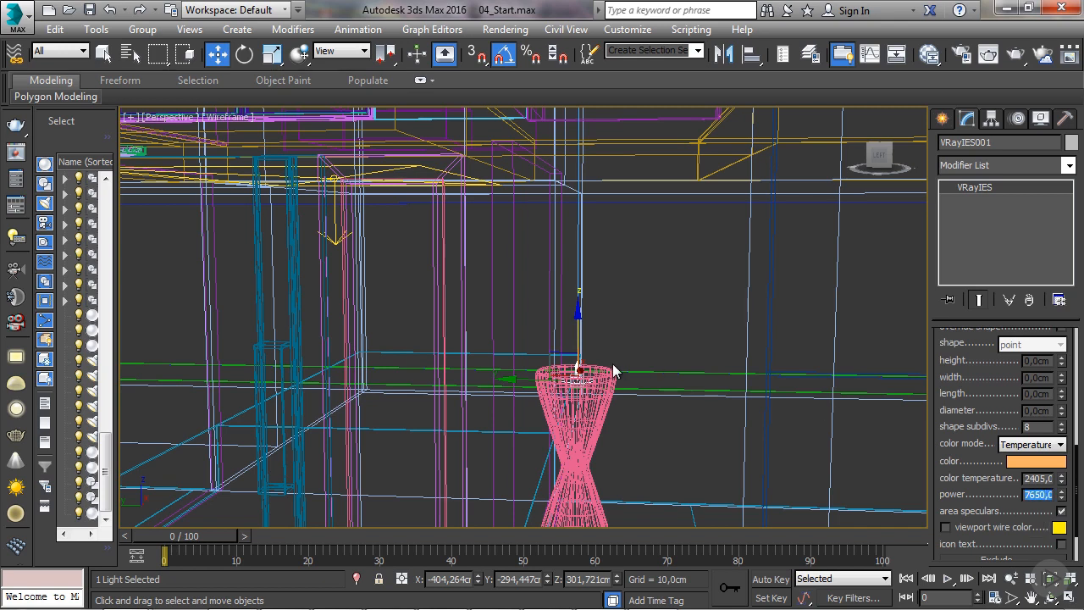
Switch to the shaded perspective view of the house front and render it to check the wall lamp's glow
key(alt+w)
right_click(559, 262)
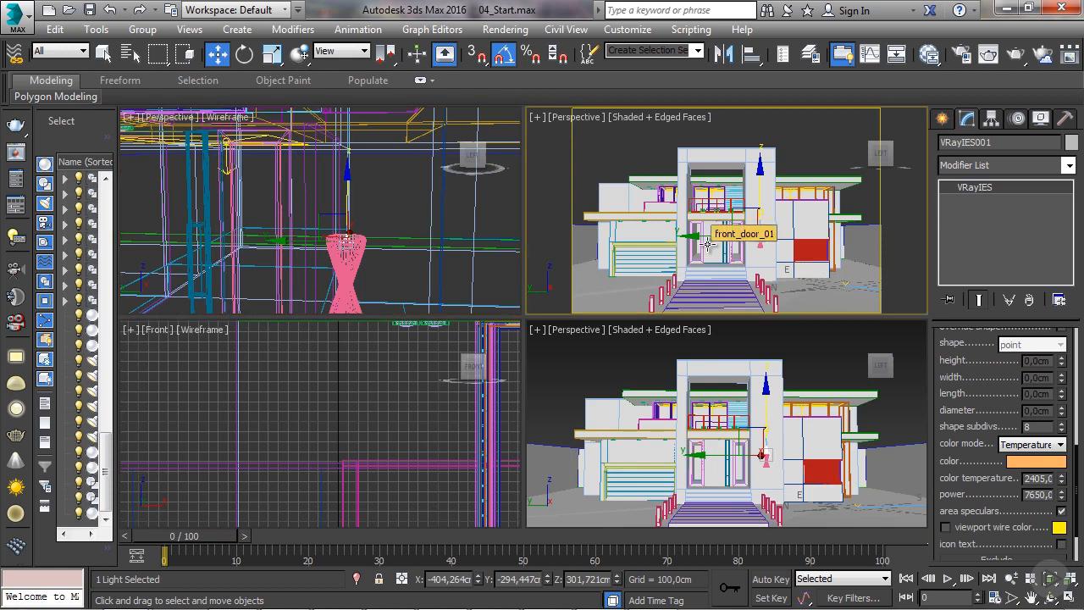
key(alt+w)
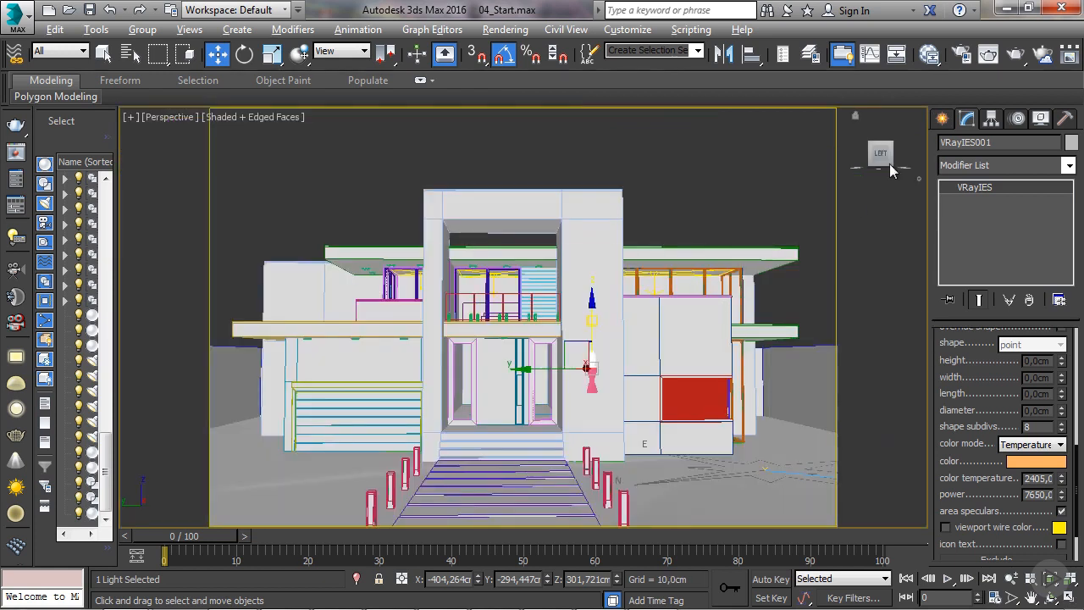
click(1015, 55)
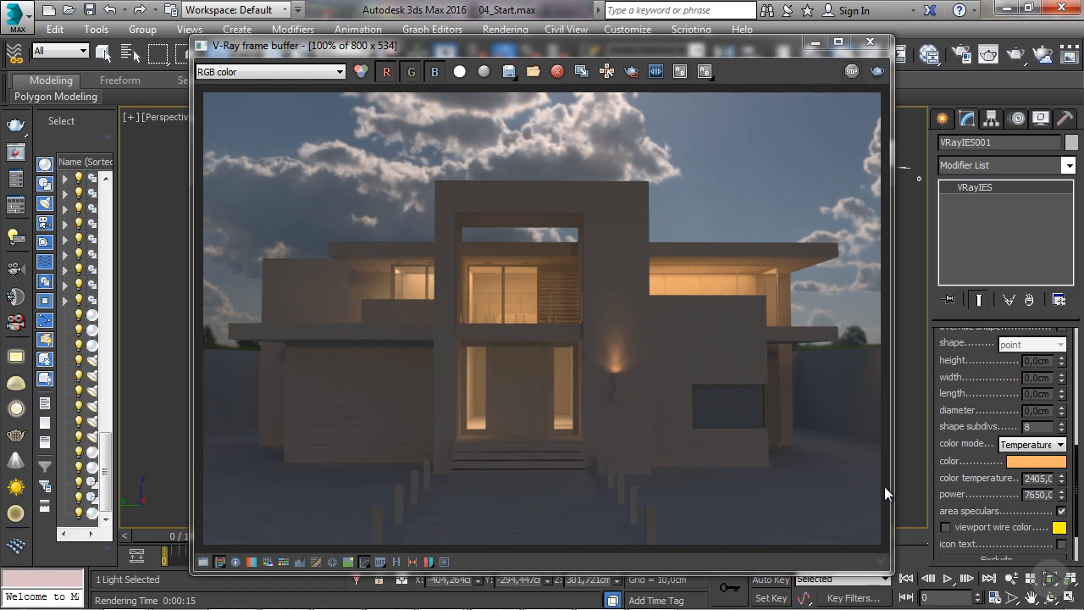
Set the VRayIES light's color temperature to about 3054 and its power to 15000, and render the view again
drag(1064, 481, 1062, 453)
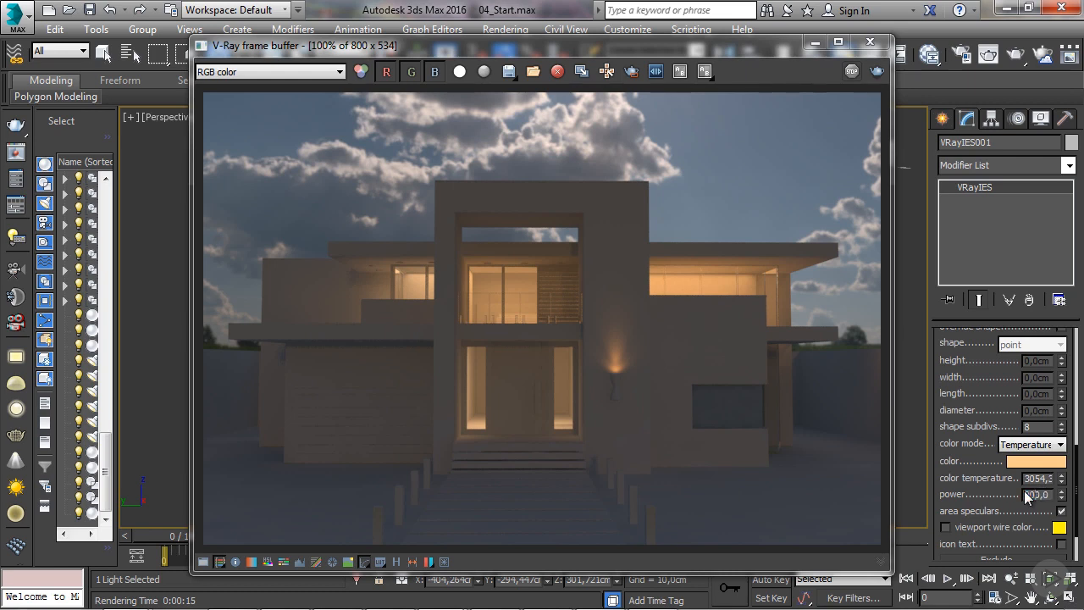
key(Return)
click(877, 73)
text(1500)
key(Return)
text(0)
key(Return)
click(878, 78)
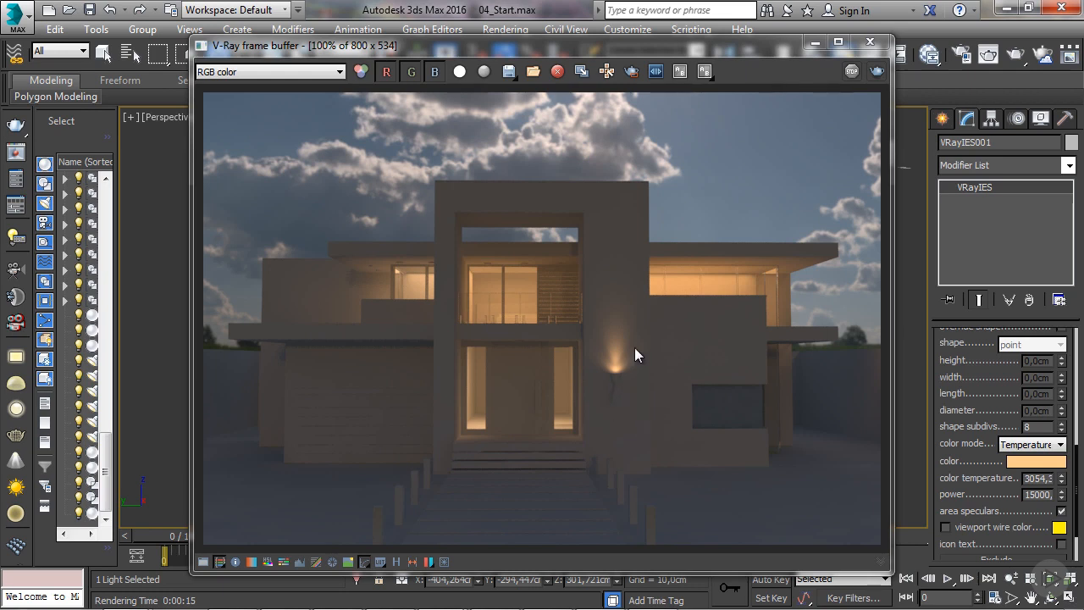
Move the wall lamp's VRayIES light and its target together about 7.4 cm in the negative X direction
click(867, 42)
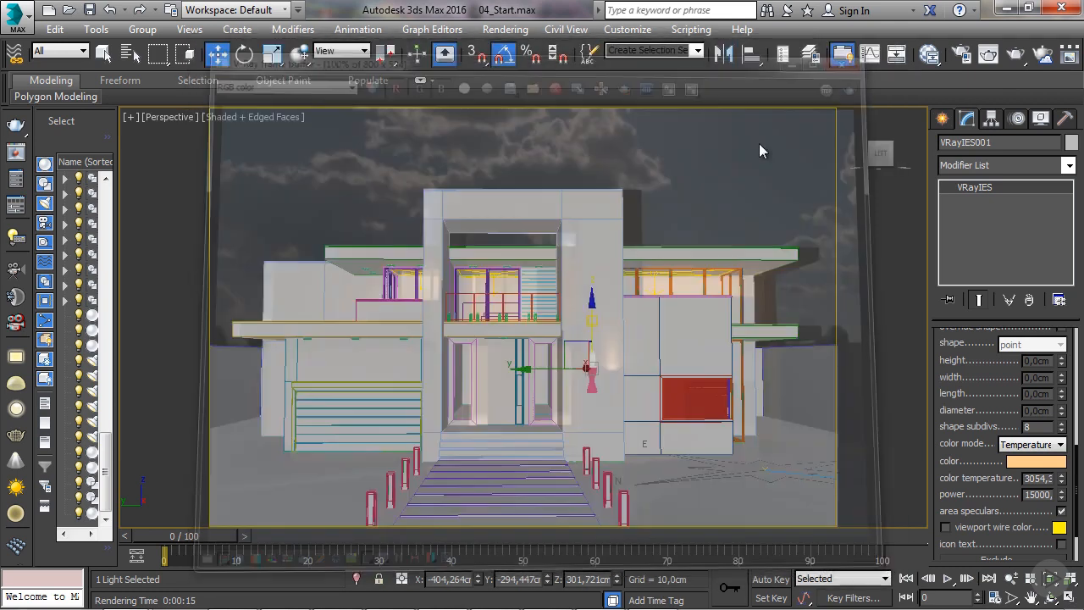
alt+middle_drag(603, 404, 533, 388)
scroll(534, 388, up, 5)
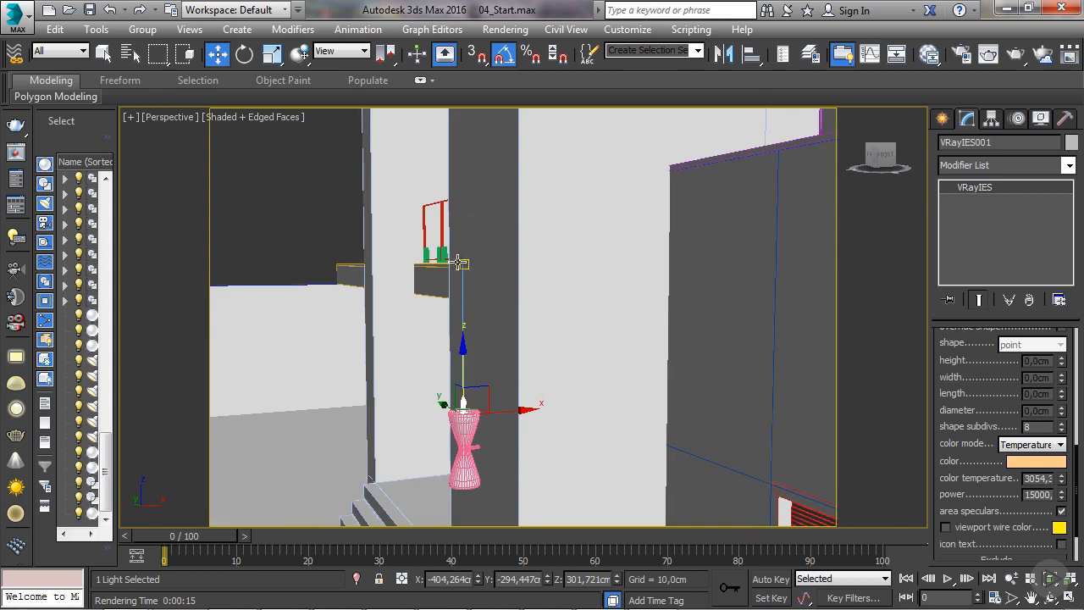
click(461, 266)
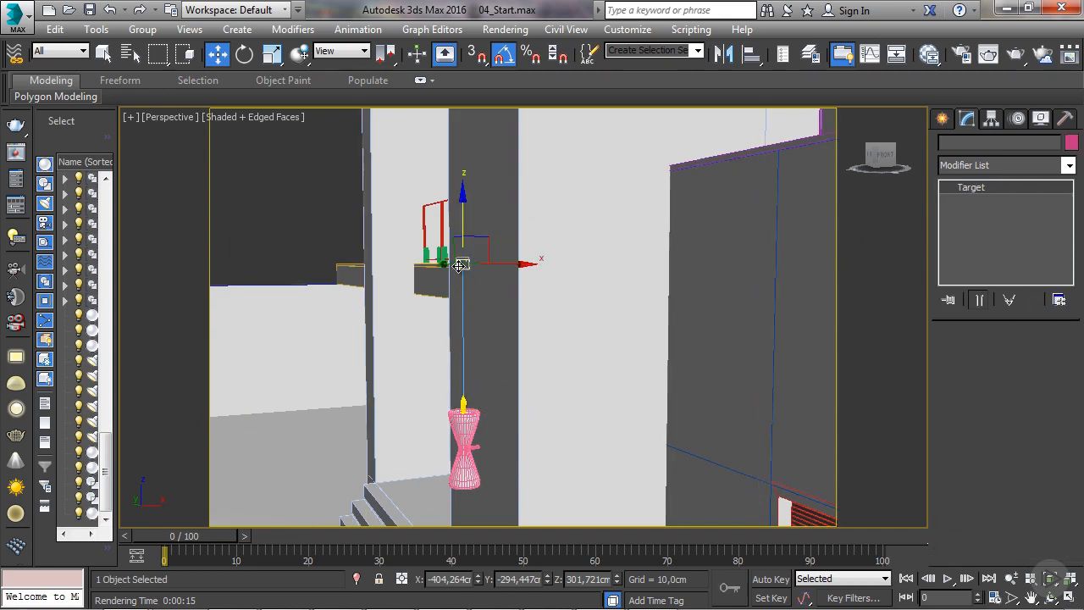
click(461, 413)
drag(521, 338, 518, 339)
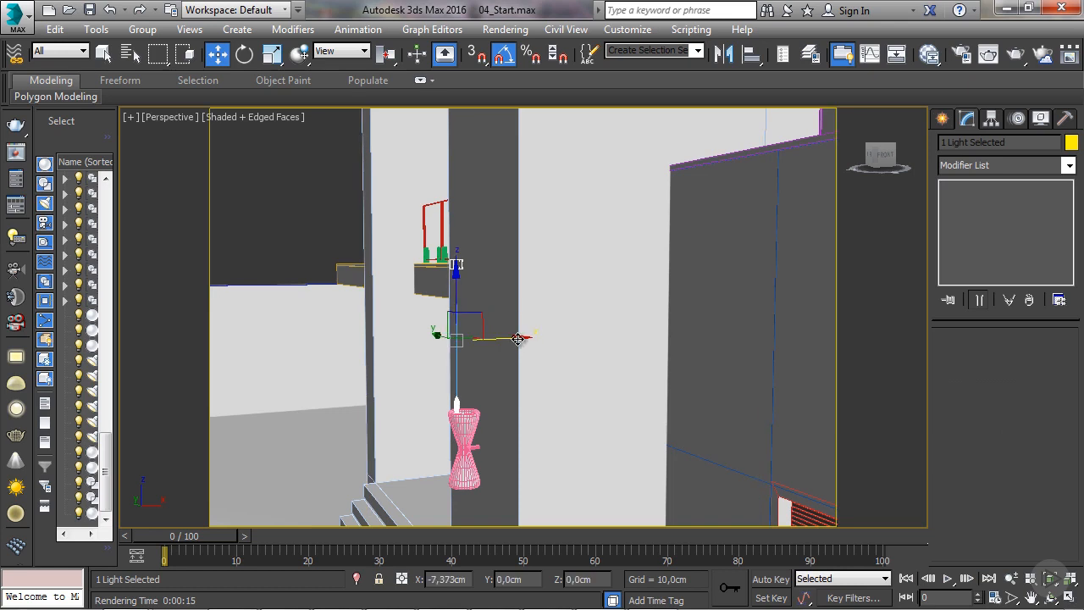
key(l)
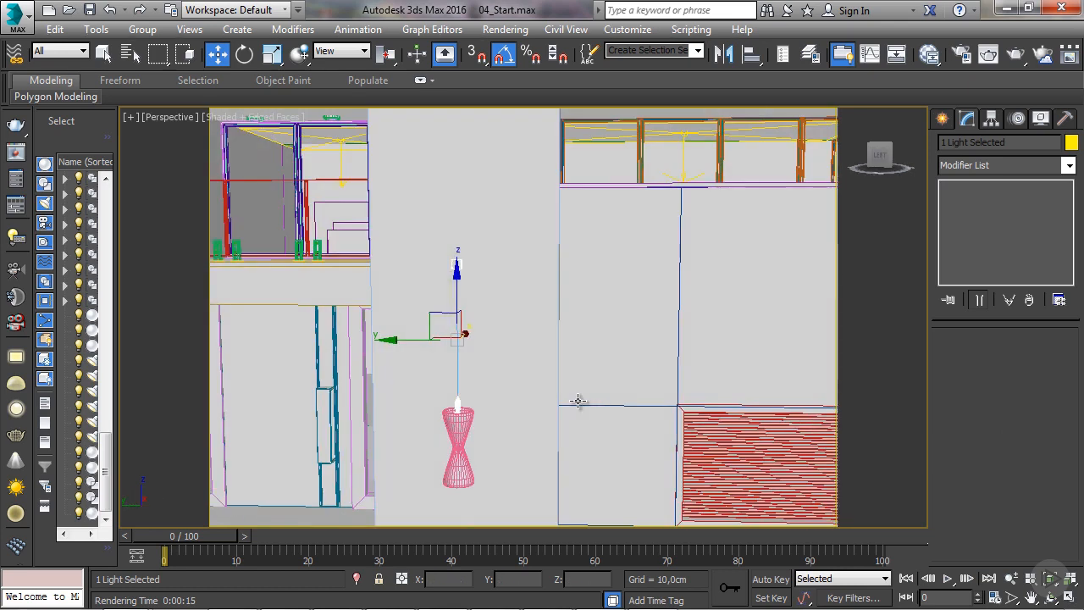
Clone the wall lamp's light and target as an instance about 135 cm straight down
scroll(585, 402, down, 6)
middle_drag(561, 250, 639, 378)
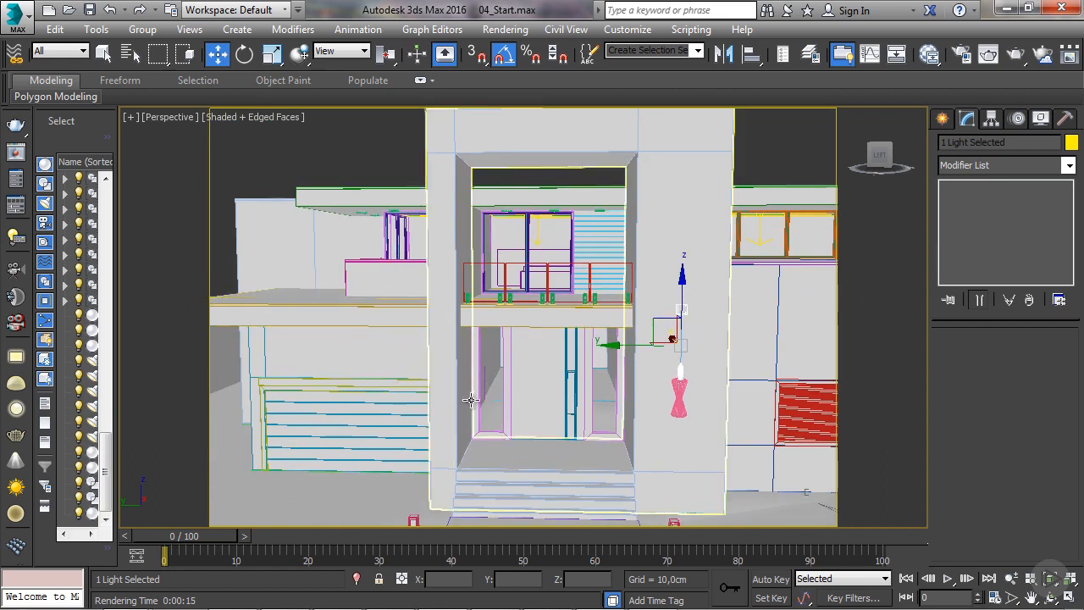
scroll(442, 339, up, 5)
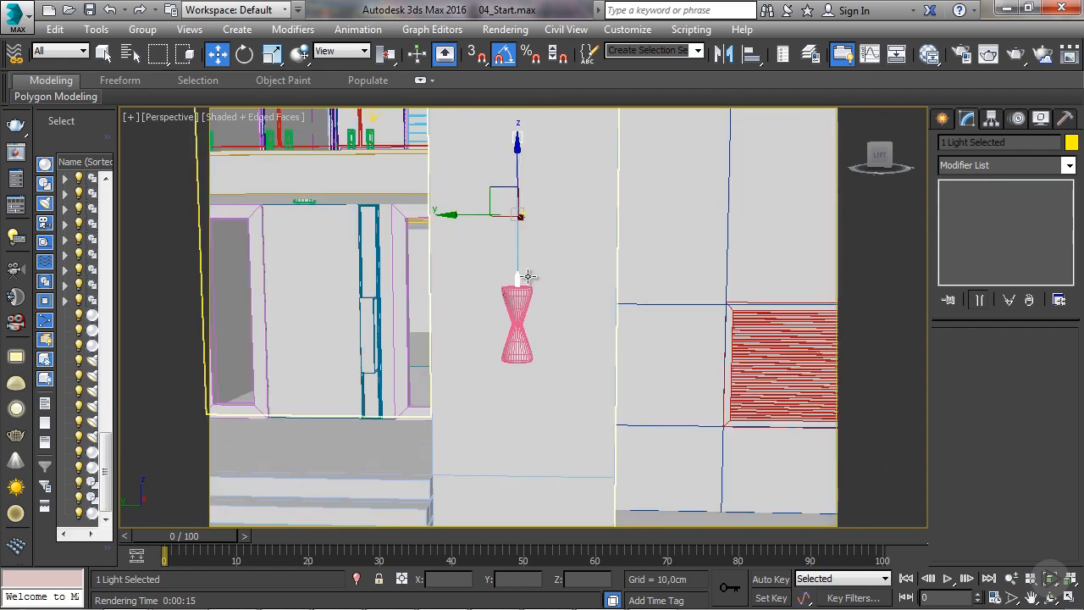
drag(517, 159, 515, 287)
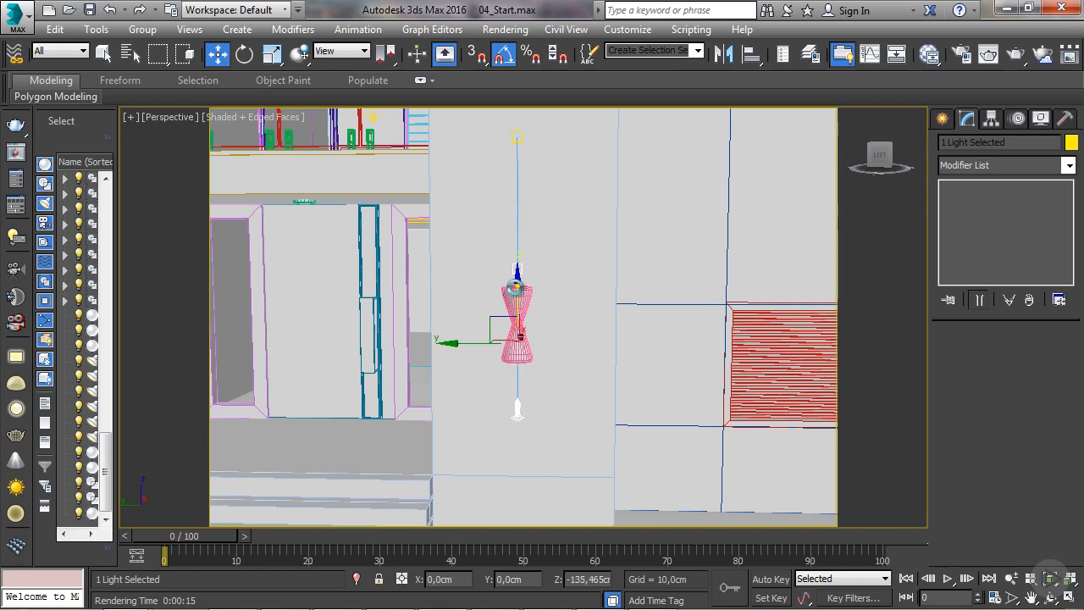
click(463, 276)
click(544, 384)
Rotate the cloned light and target upside down so it shines downward, and lower it to the bottom of the wall lamp
key(e)
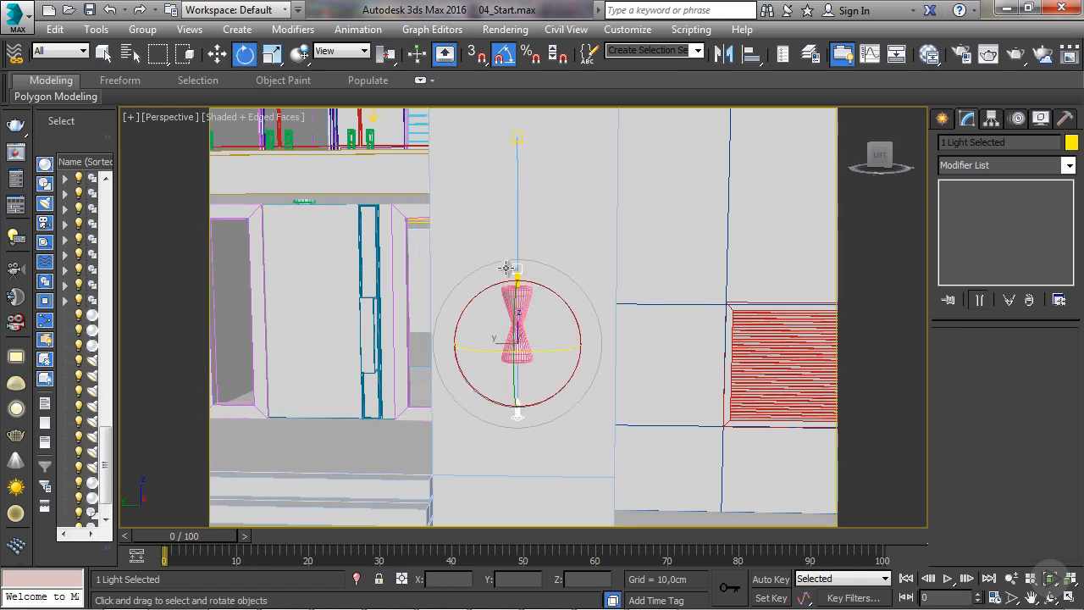
drag(485, 289, 660, 307)
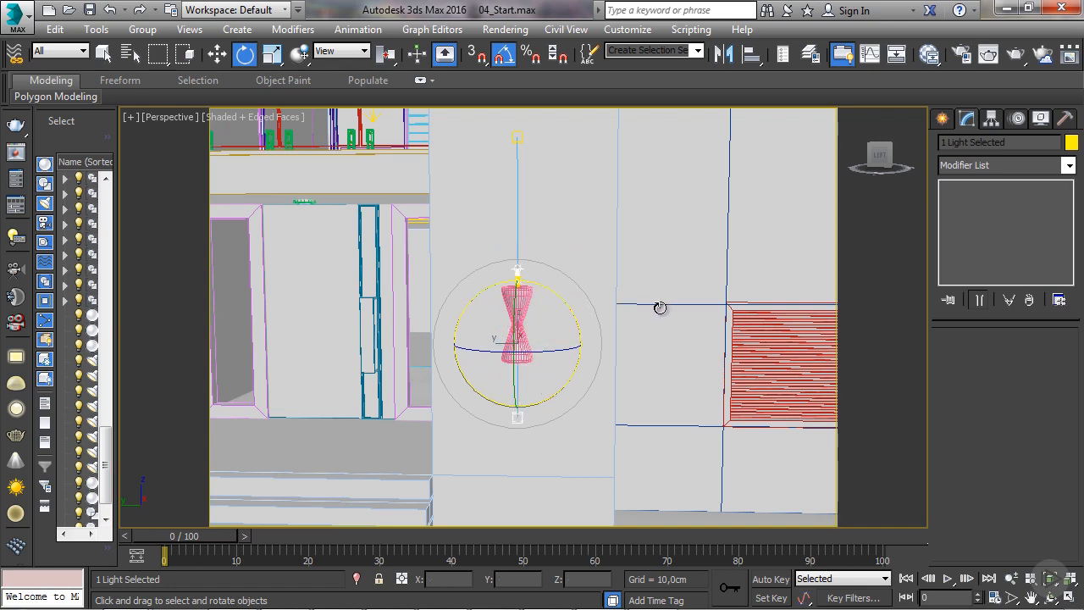
key(w)
drag(517, 277, 517, 324)
alt+middle_drag(537, 387, 465, 363)
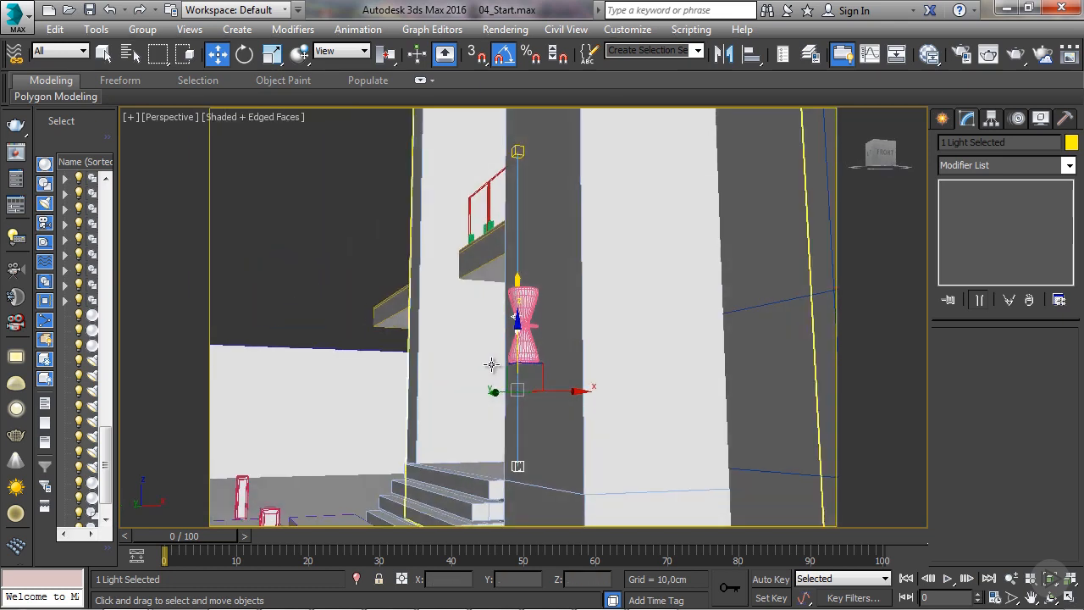
drag(517, 326, 525, 373)
Clone the downward light and its target sideways toward the garage as an independent copy
alt+middle_drag(489, 386, 426, 438)
shift+drag(463, 438, 273, 443)
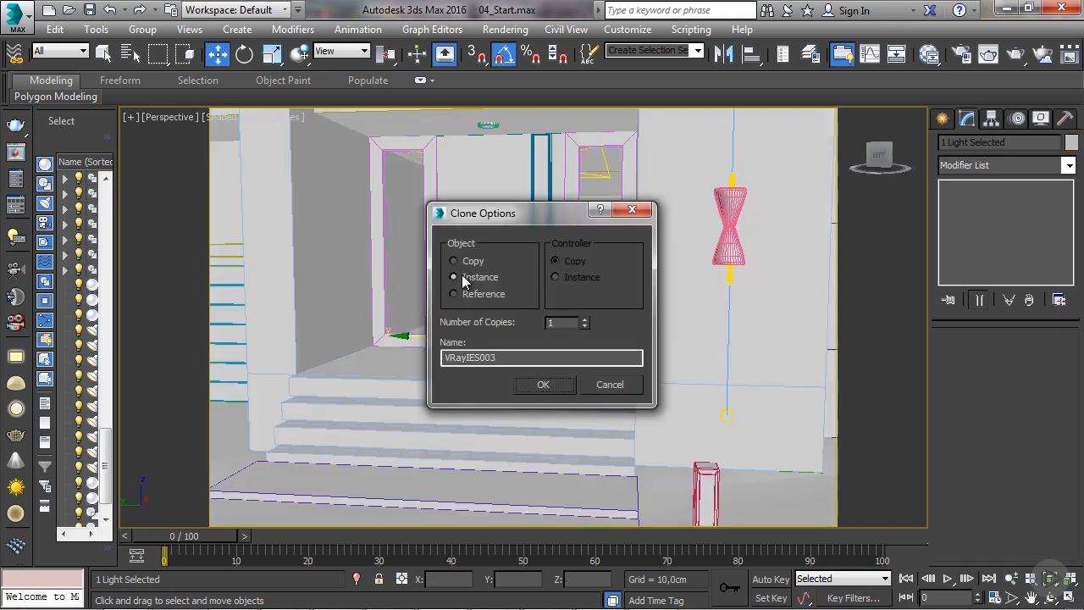
click(454, 260)
click(539, 383)
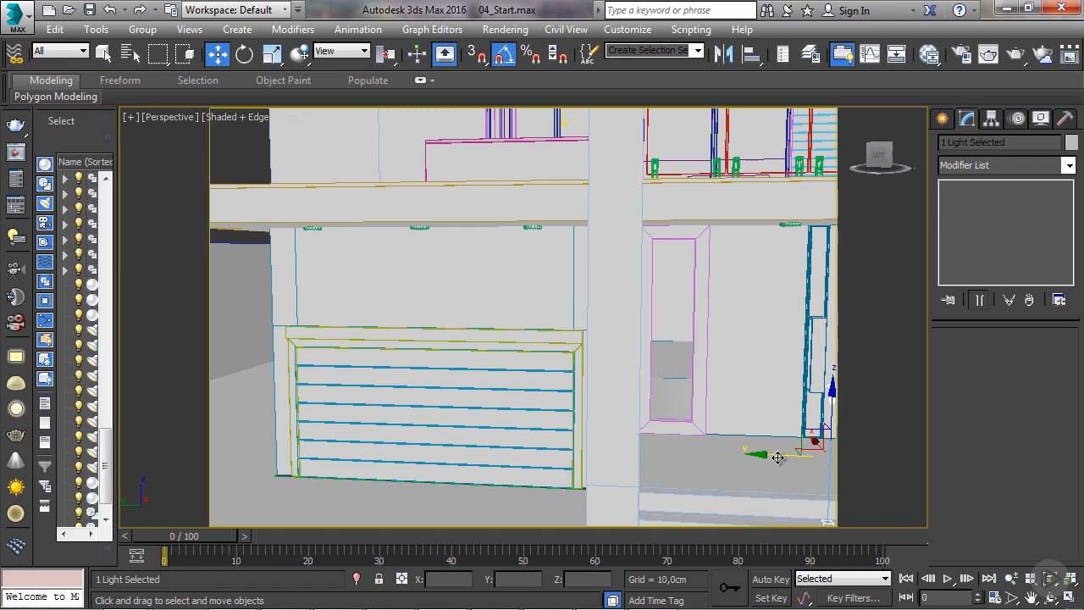
Position the copied light and target under the overhang's ceiling fixture above the garage door, at the end nearest the entrance
drag(777, 457, 484, 423)
drag(531, 390, 552, 254)
alt+middle_drag(514, 324, 613, 327)
drag(481, 302, 320, 264)
alt+middle_drag(352, 283, 302, 290)
drag(302, 291, 281, 295)
alt+middle_drag(291, 328, 418, 335)
drag(278, 289, 288, 289)
drag(353, 218, 353, 232)
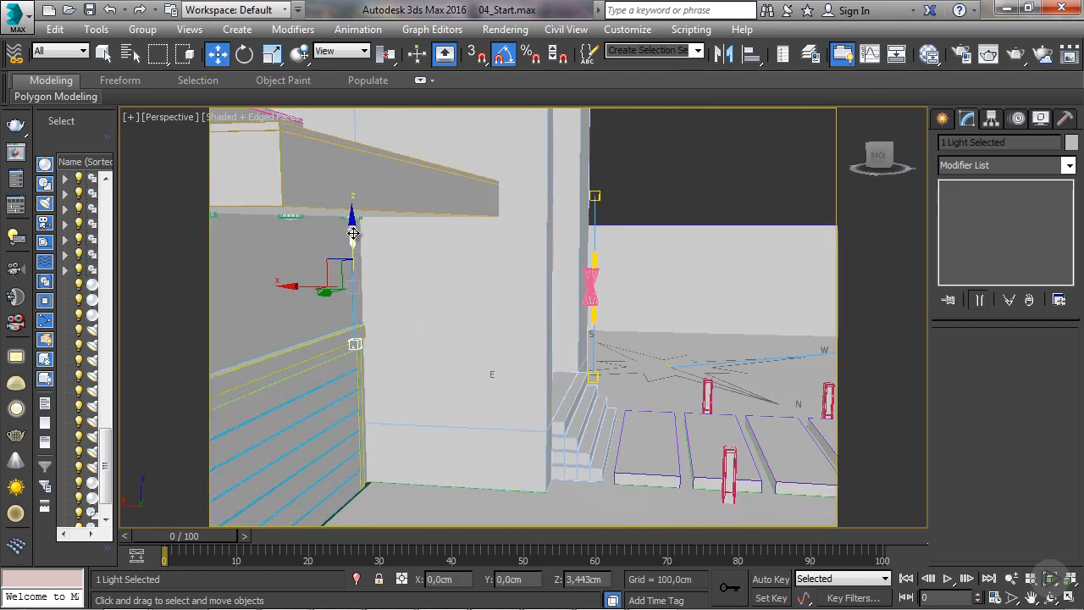
Select only the garage VRayIES light and load the IES profile 95020589 into it
click(418, 333)
click(353, 243)
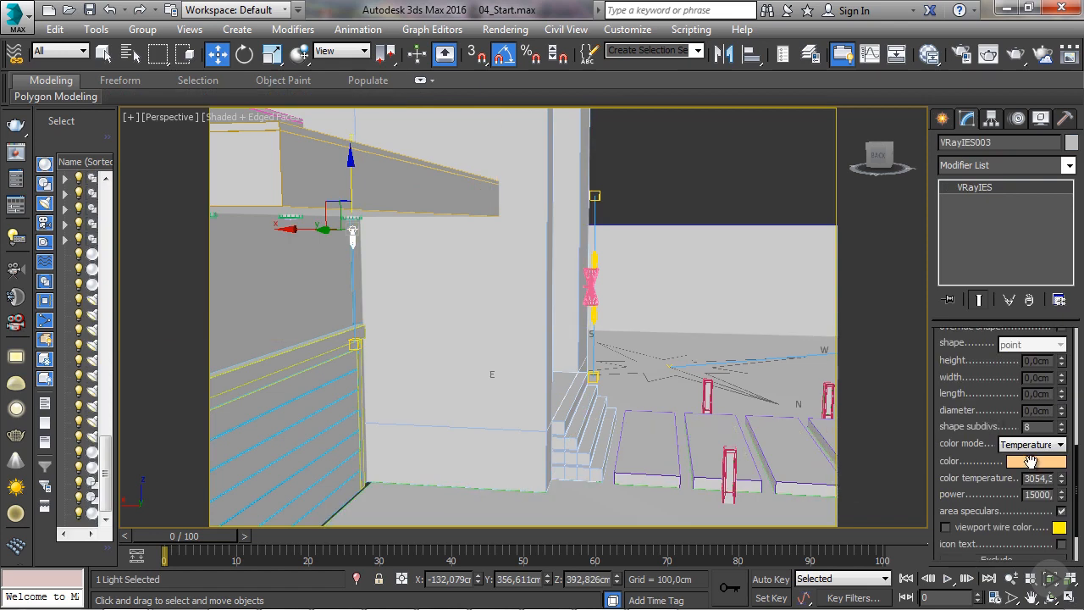
scroll(1001, 381, up, 3)
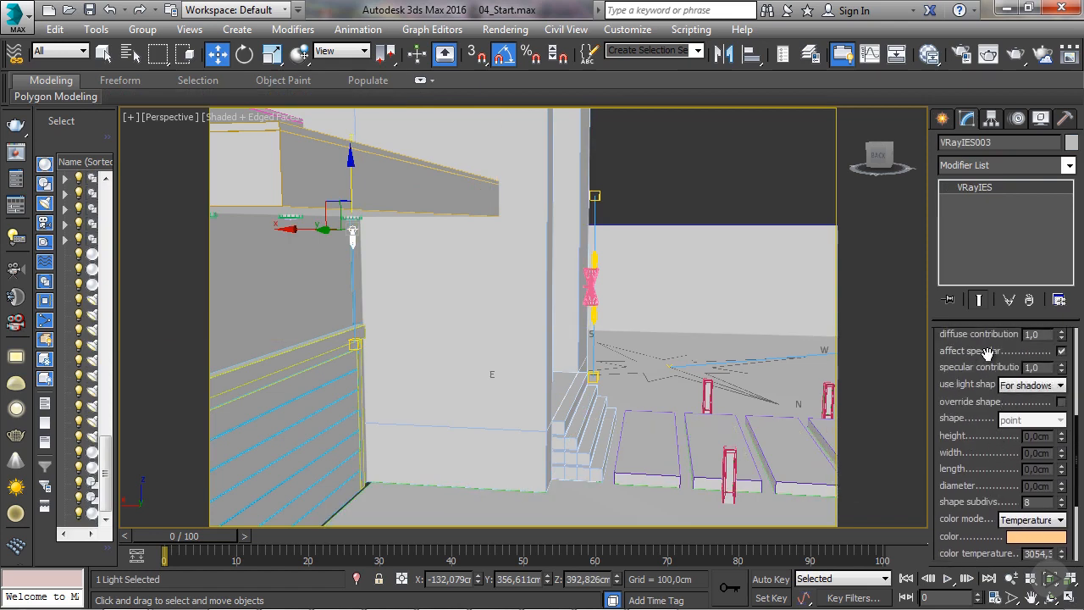
scroll(1005, 408, up, 7)
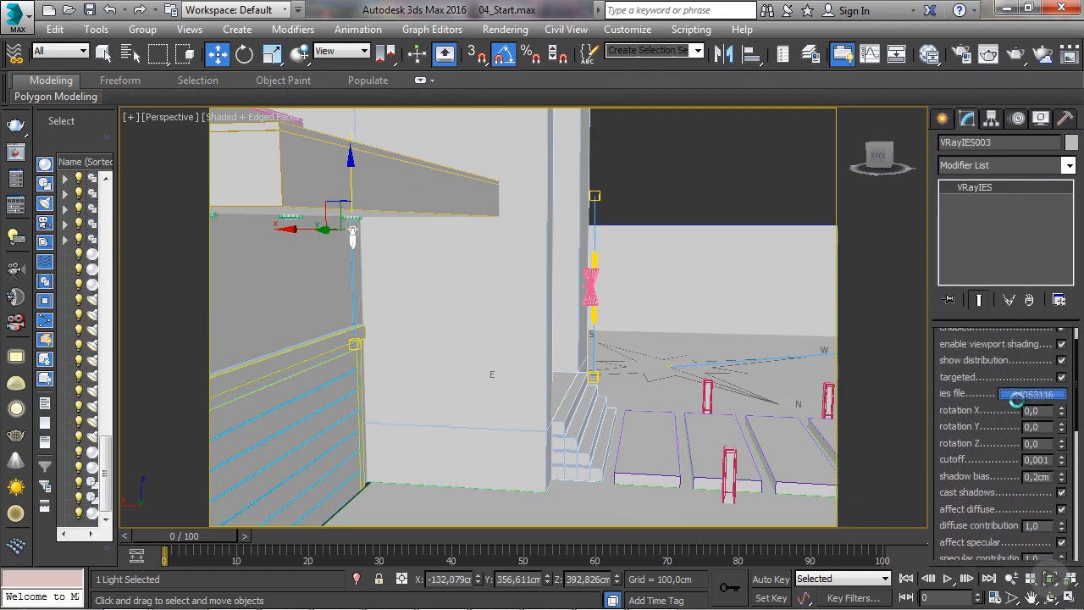
click(1031, 392)
click(204, 226)
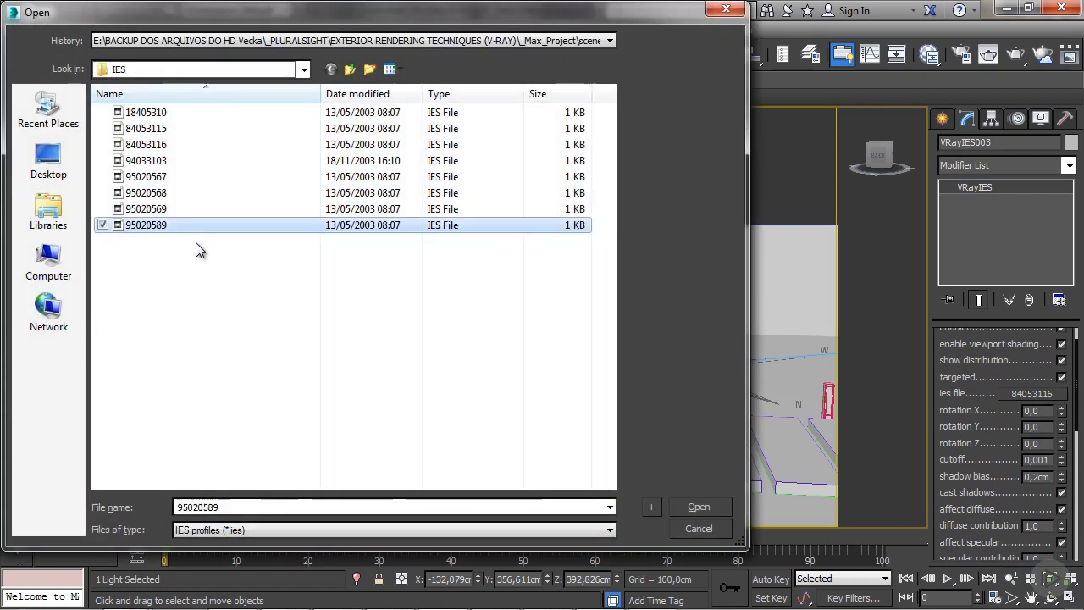
click(696, 505)
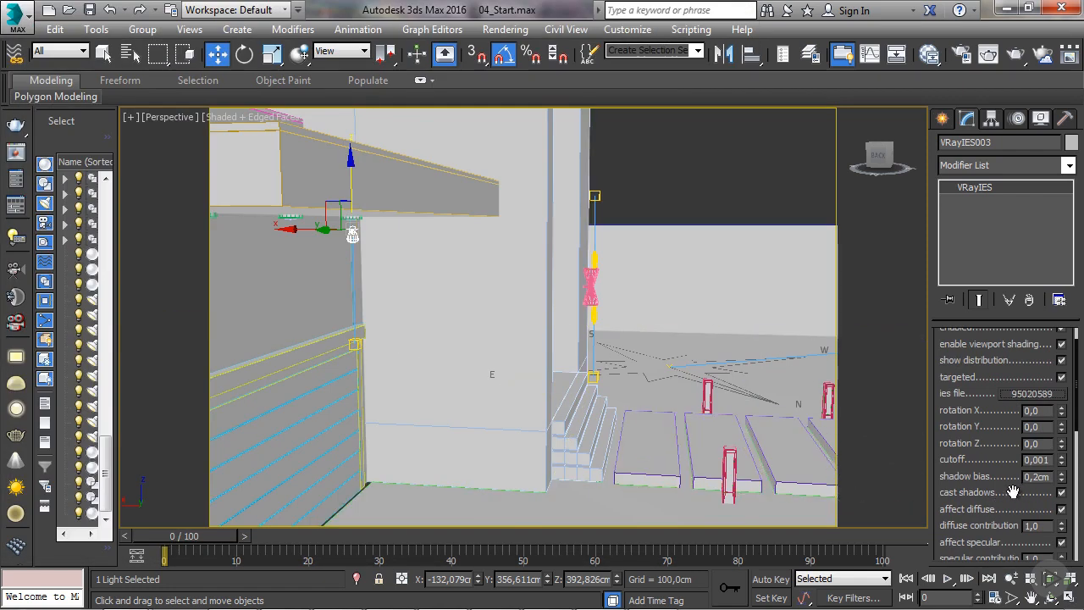
Set the garage light's power to 95000 and its color temperature to about 3726
drag(1012, 493, 1015, 325)
drag(997, 523, 997, 404)
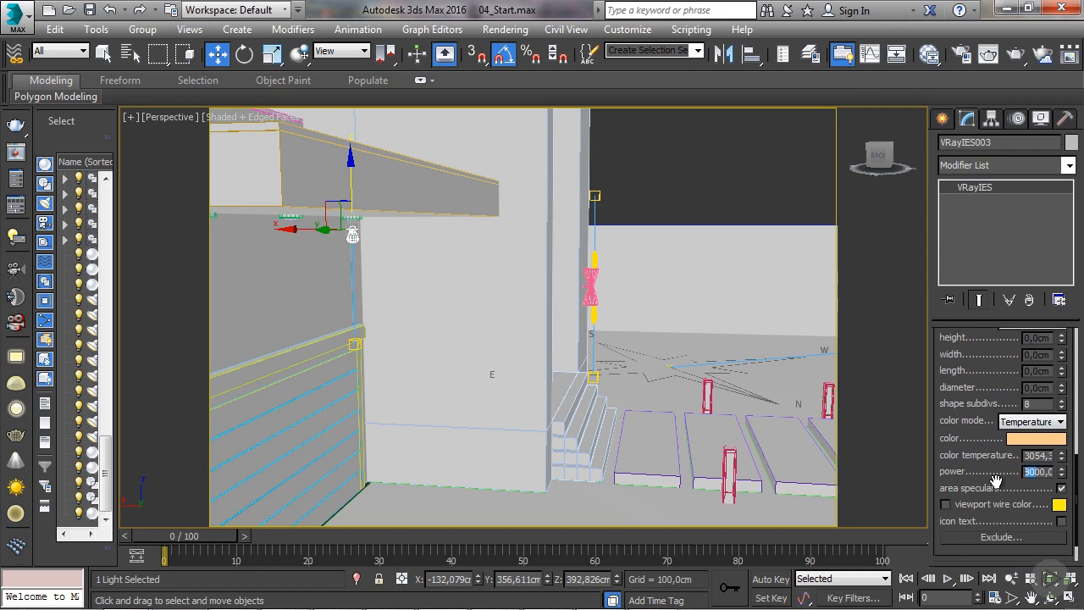
key(Tab)
click(1063, 454)
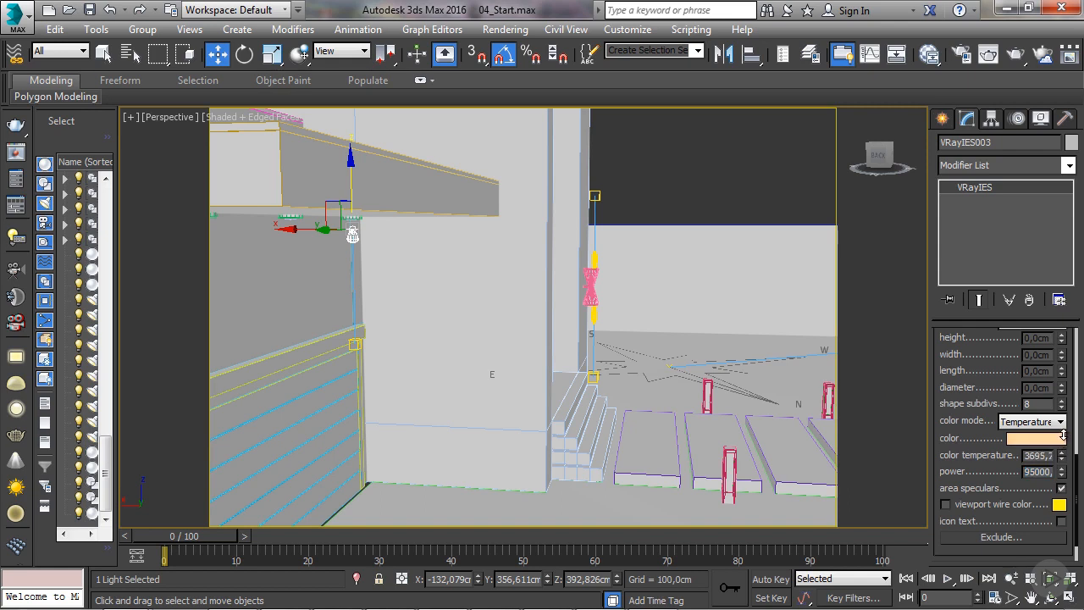
Clone the garage light and its target as two instances along Y, under the other two ceiling fixtures of the overhang
scroll(296, 390, up, 4)
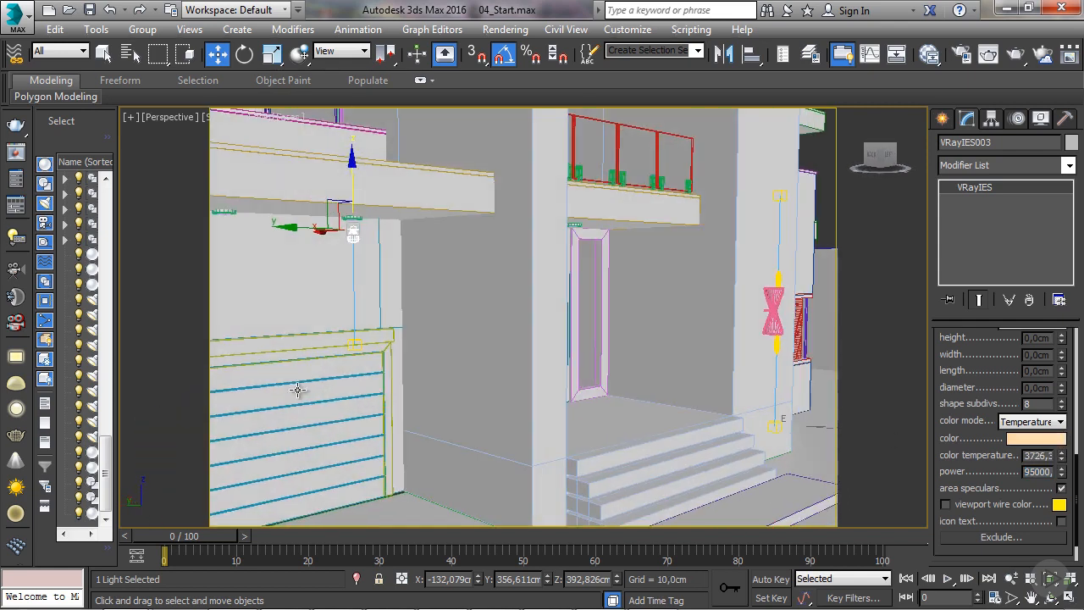
scroll(355, 345, up, 6)
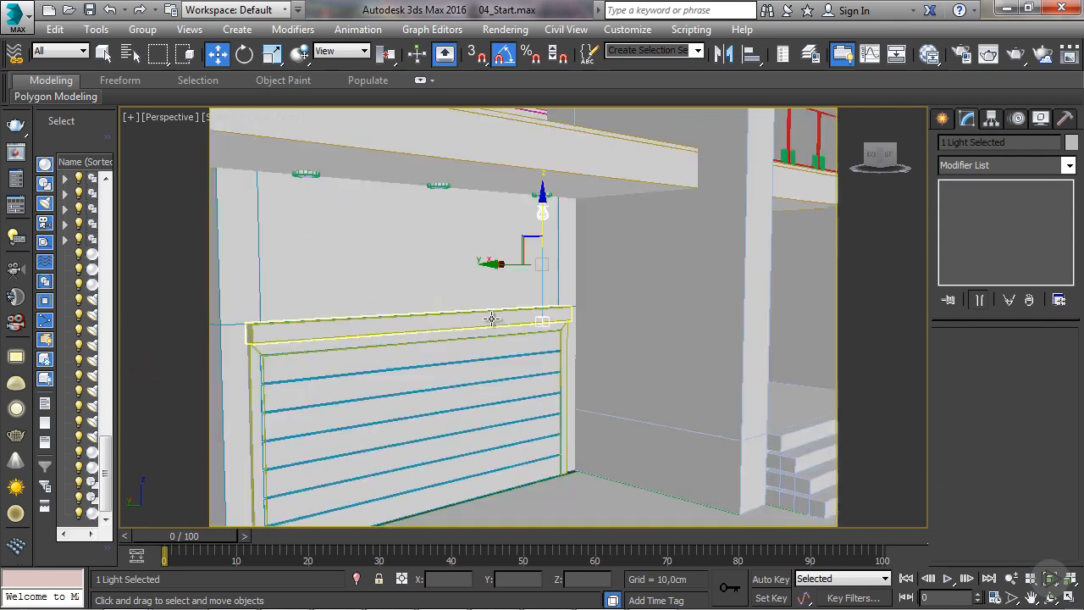
scroll(481, 322, down, 5)
scroll(460, 295, up, 3)
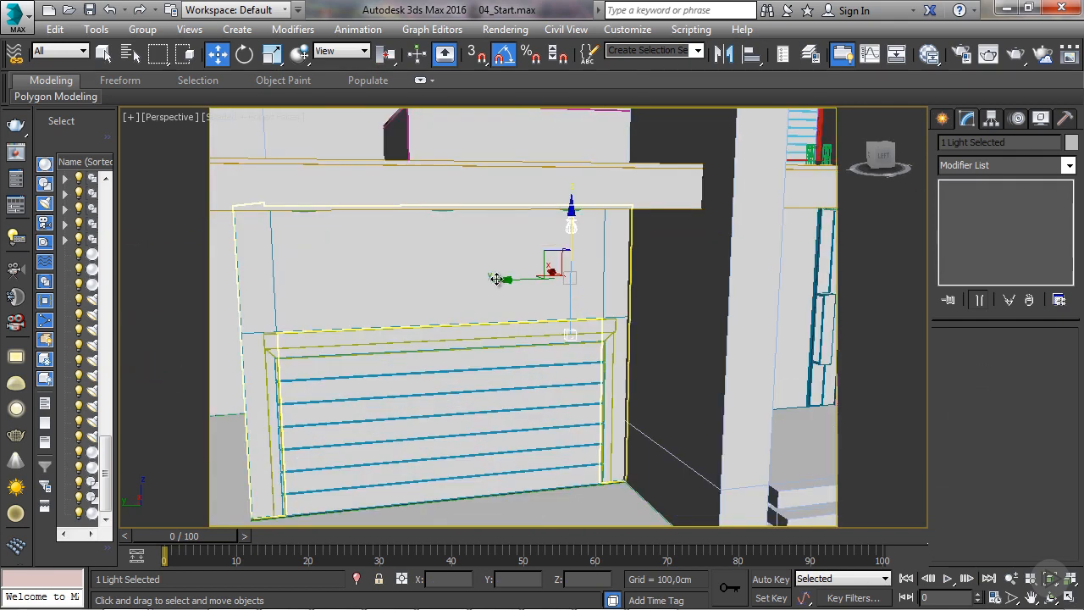
shift+drag(502, 281, 377, 290)
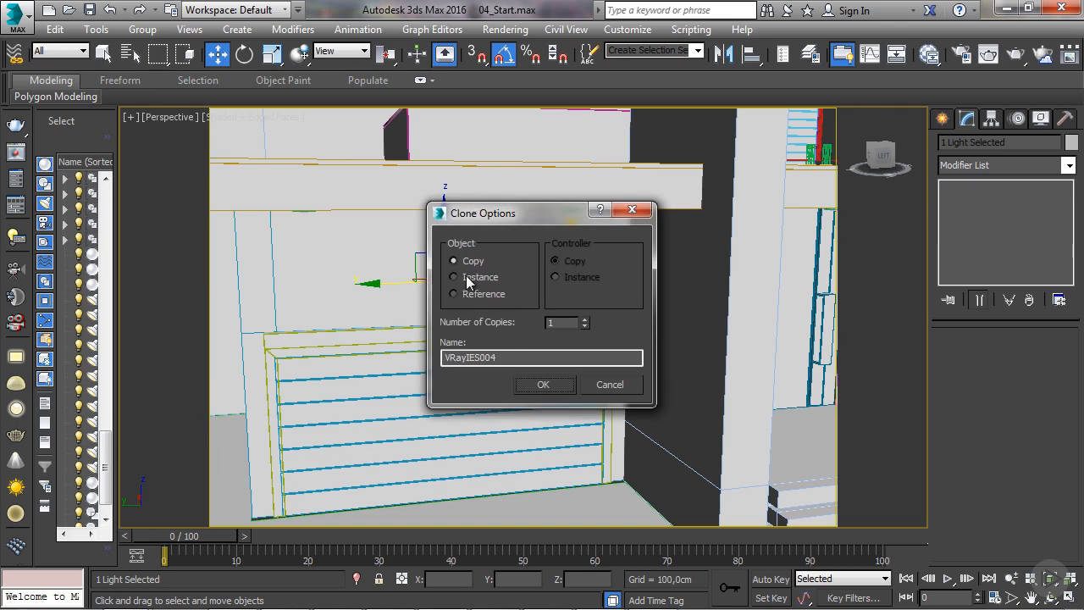
click(543, 383)
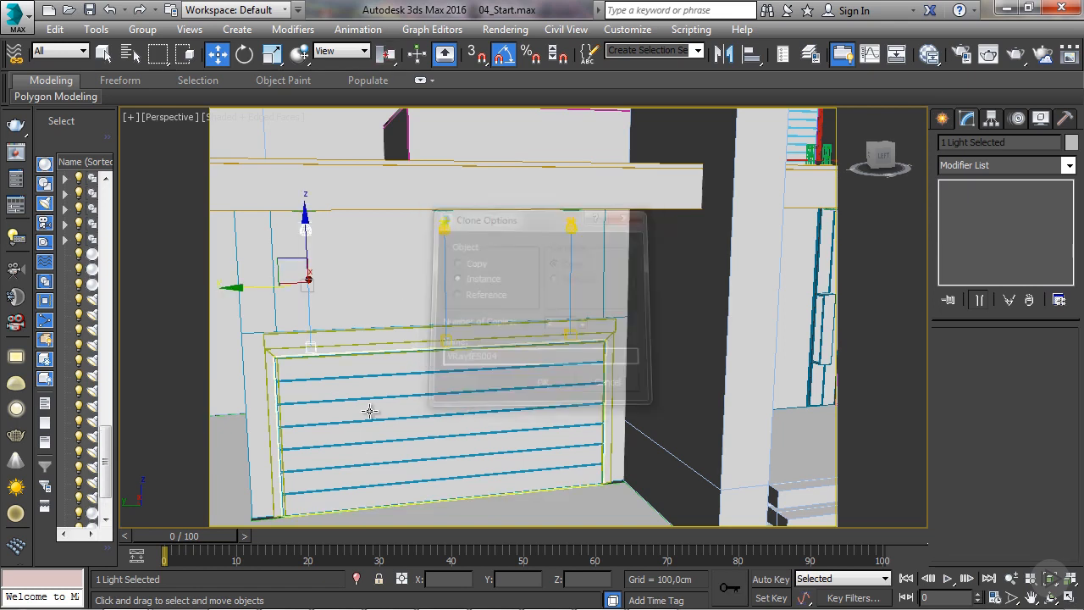
Frame the front of the house in the perspective view and render it to check the new garage and wall lights
scroll(469, 363, down, 6)
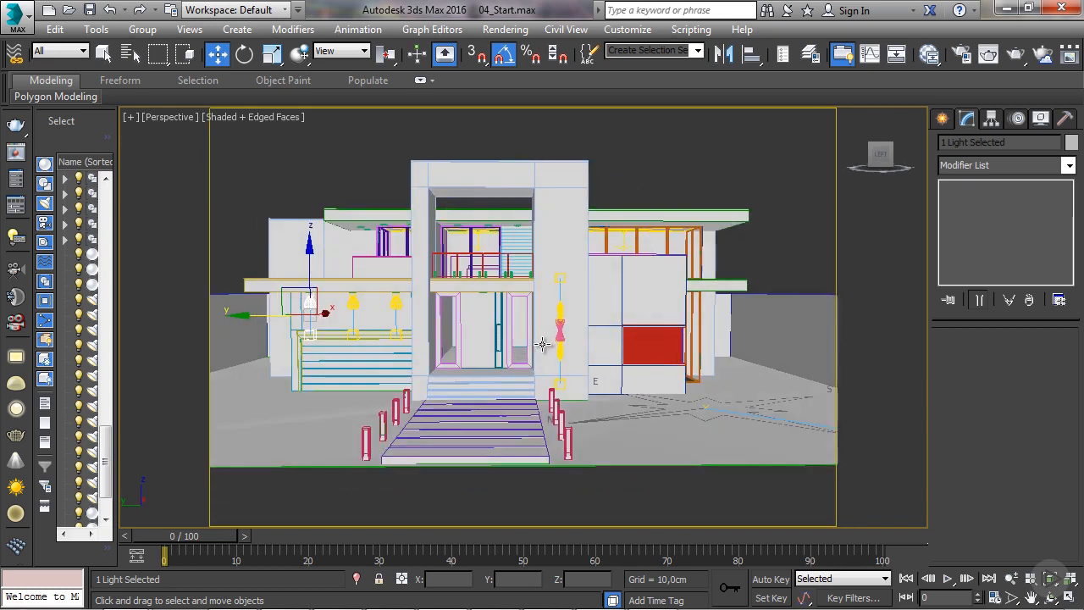
scroll(533, 338, up, 5)
scroll(508, 392, down, 3)
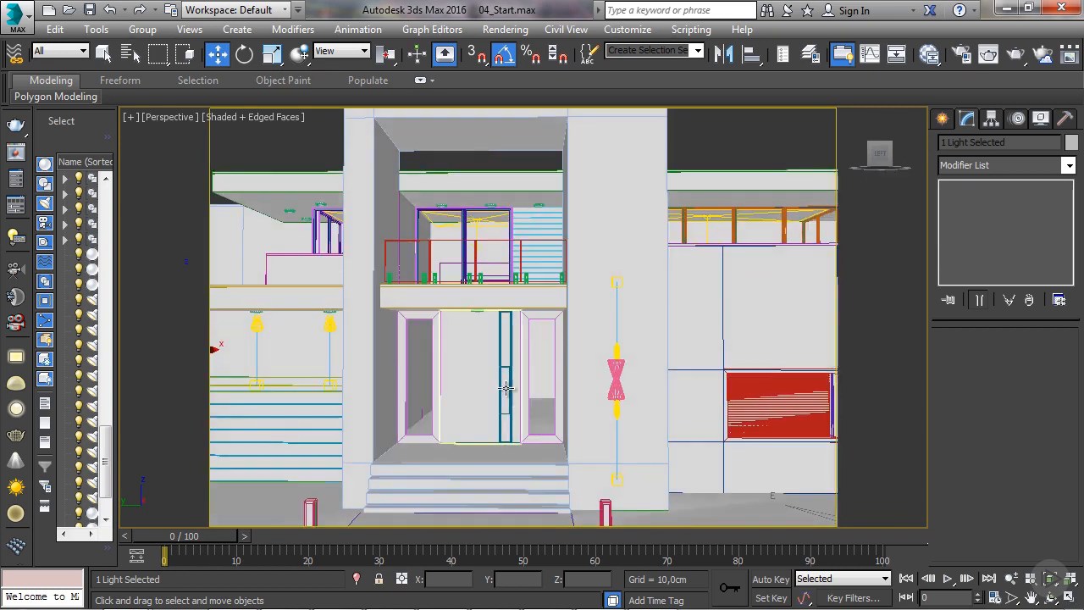
middle_drag(484, 360, 513, 370)
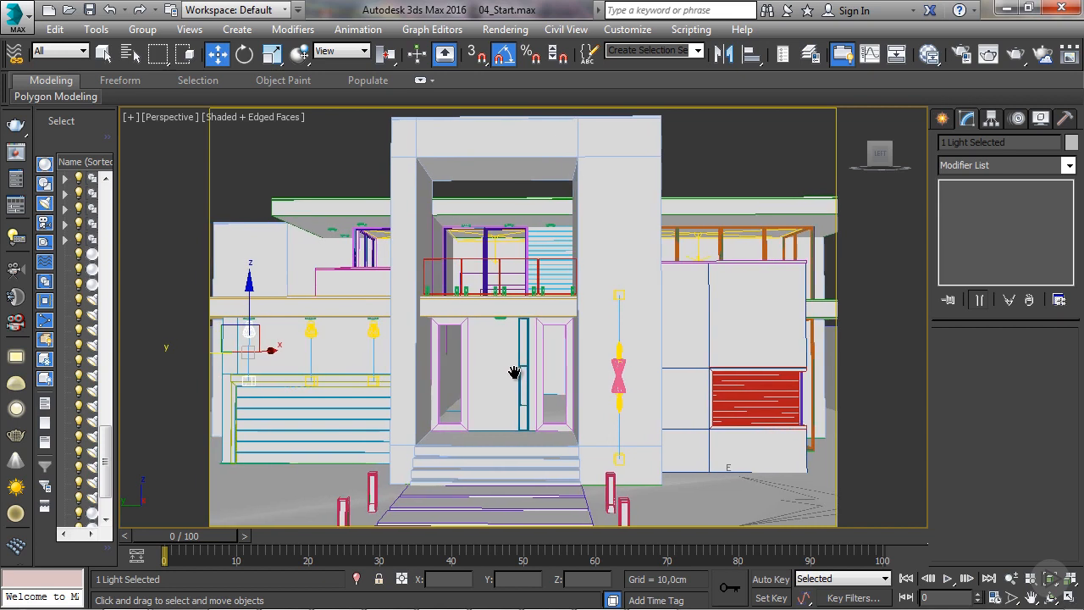
click(1014, 56)
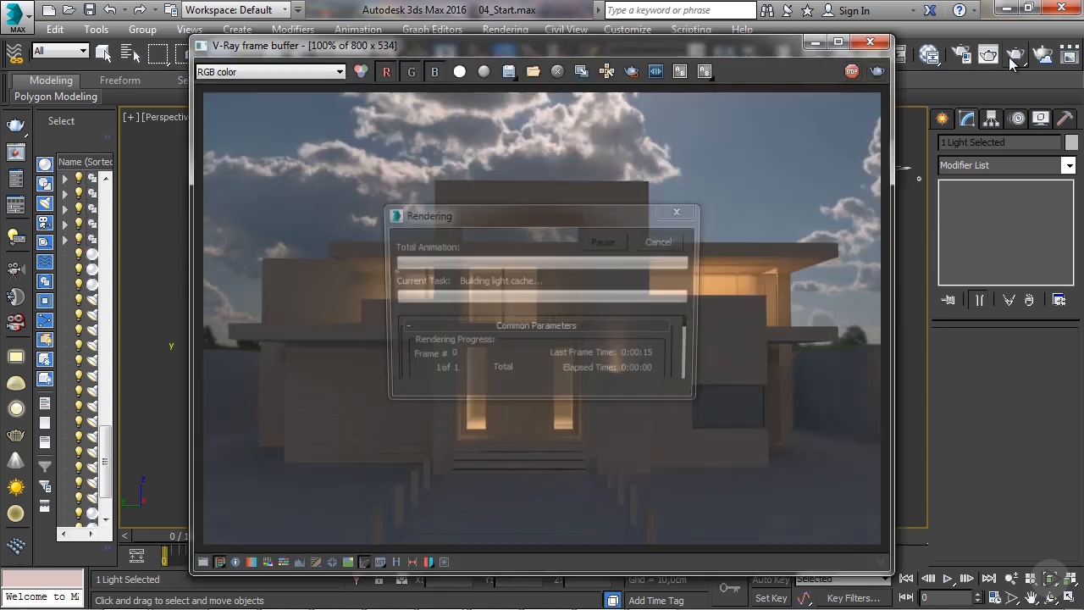